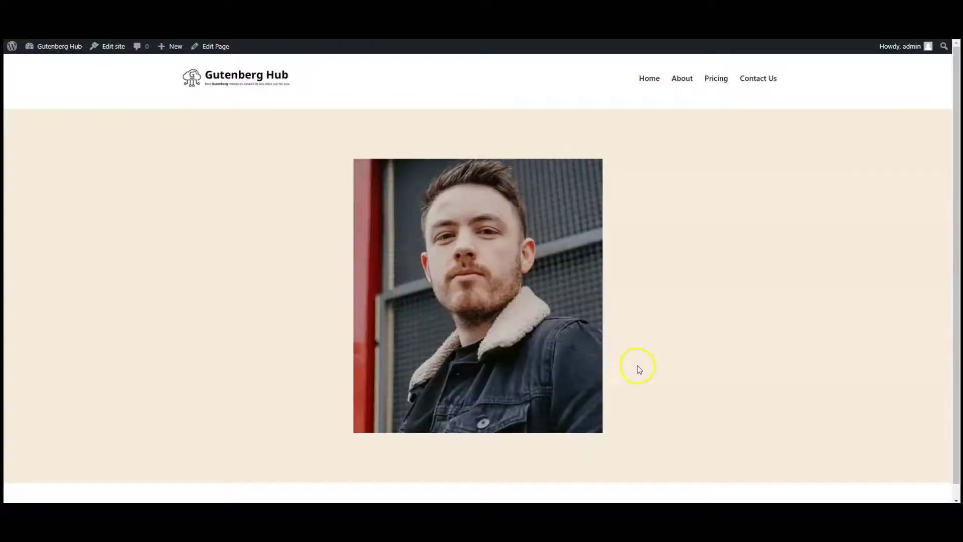
Preview the finished Personal Trainer flip card on the live page.
mouse_move(576, 366)
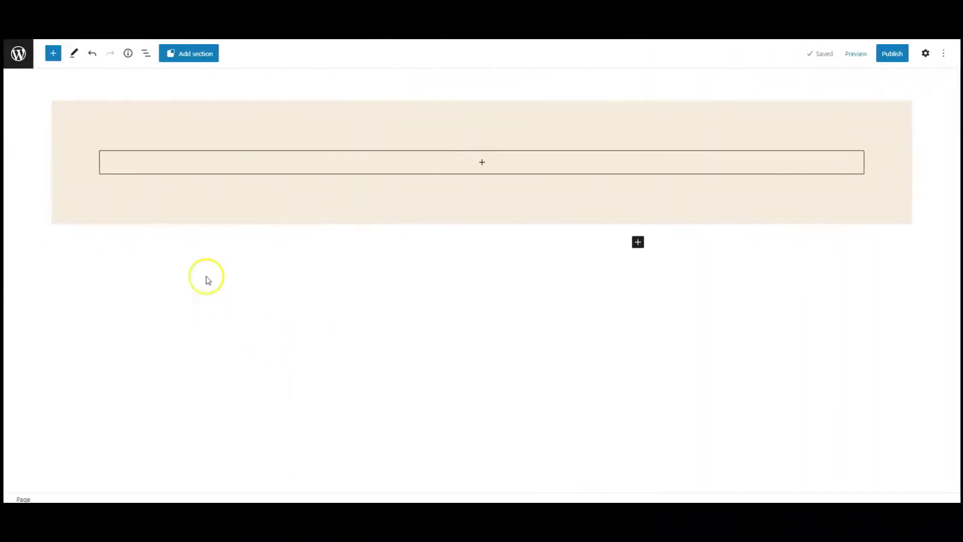
Add a Stack block to the beige section's Group and place an empty Image block inside it.
click(107, 120)
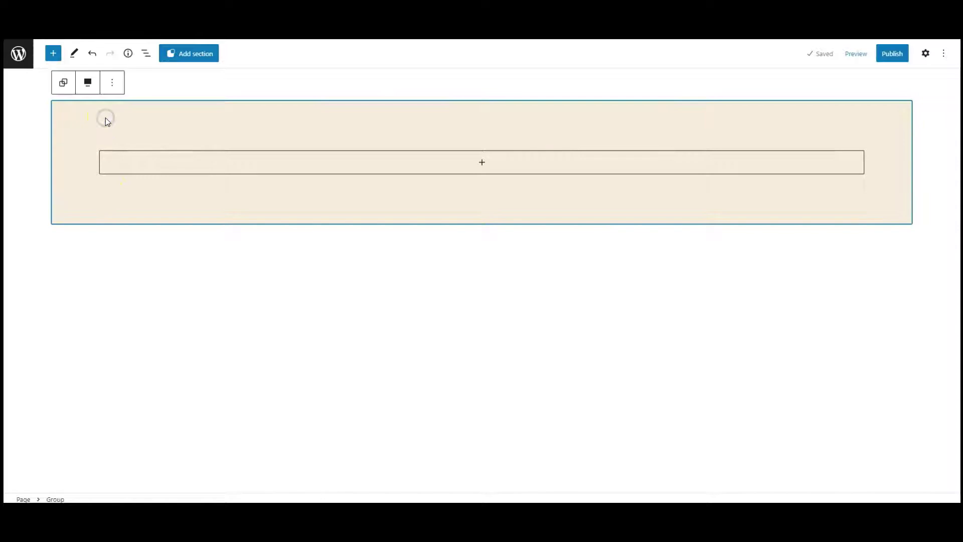
click(143, 60)
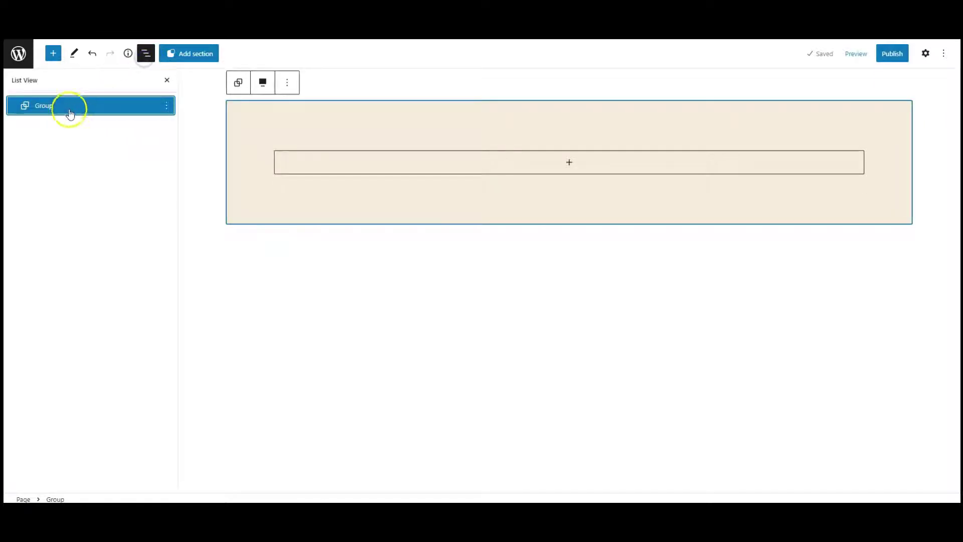
click(146, 53)
click(339, 171)
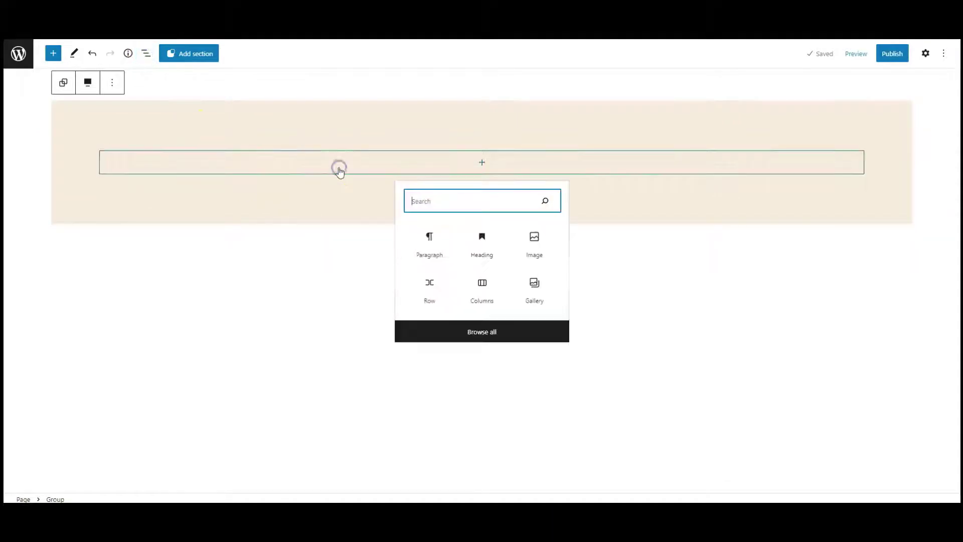
text(stack)
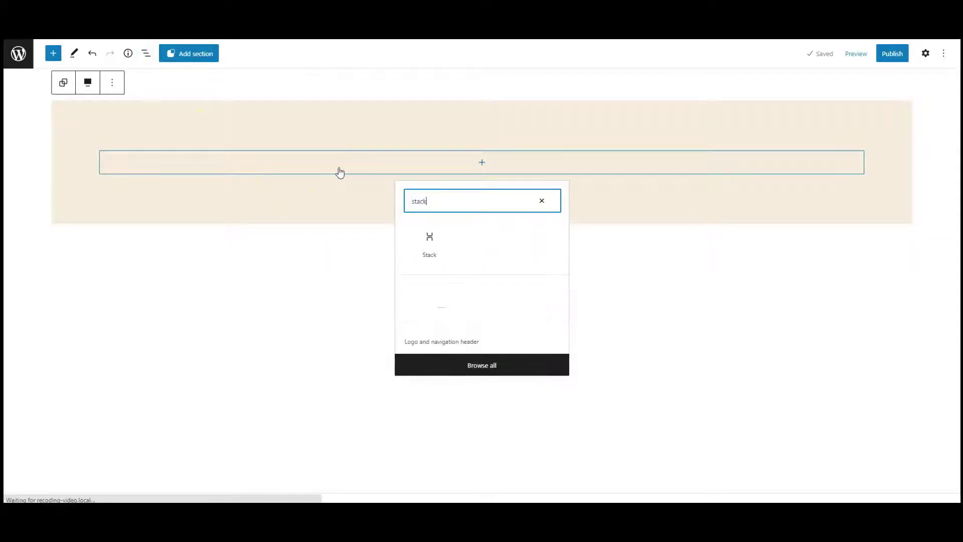
click(430, 246)
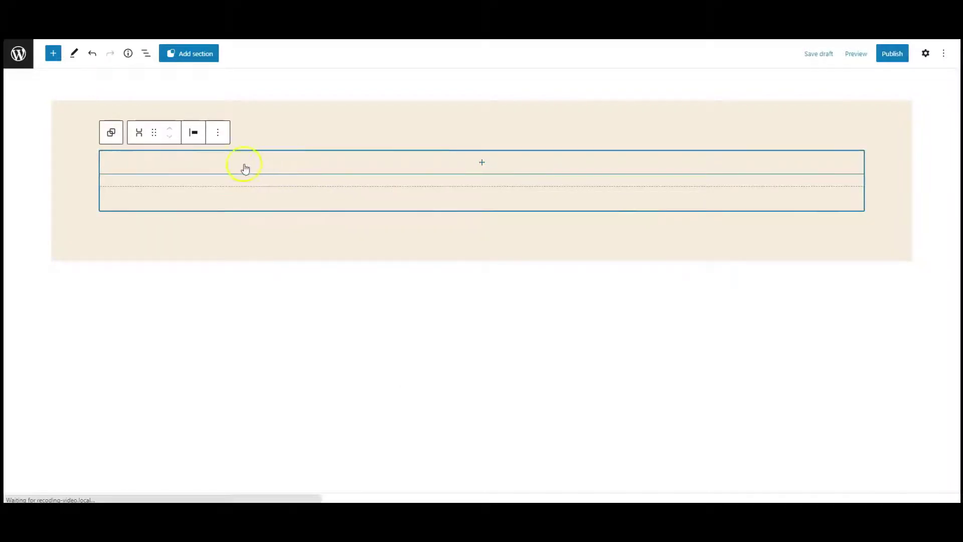
click(279, 167)
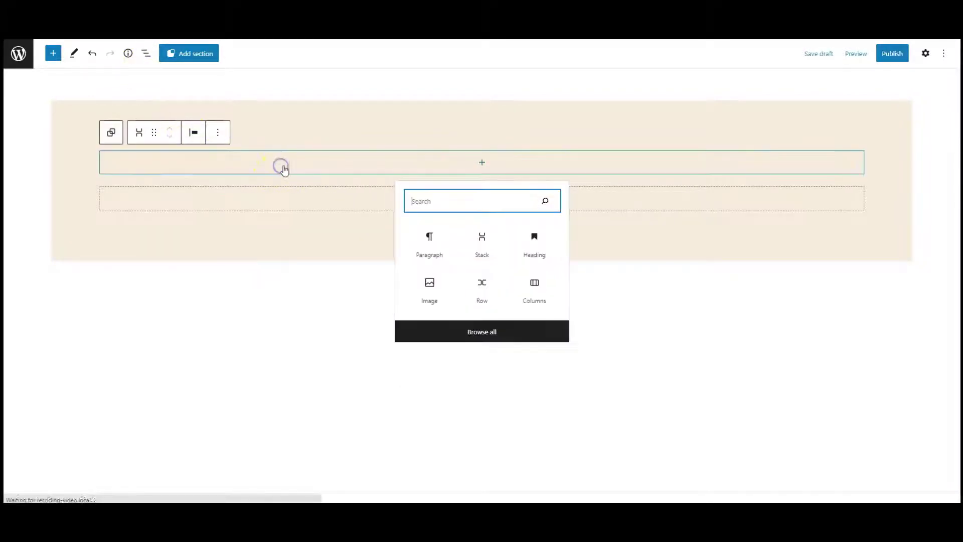
click(431, 291)
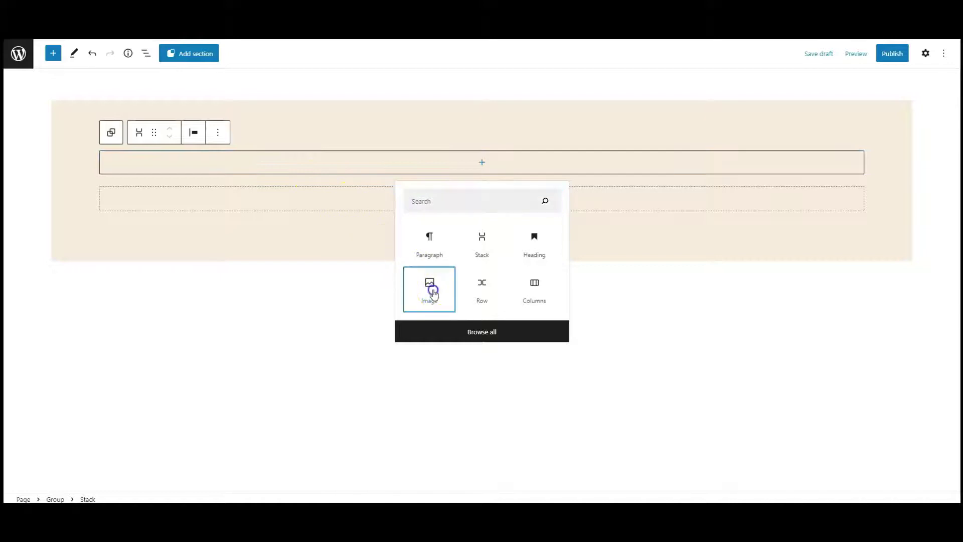
Fill the Image block with the denim-jacket man's portrait from the Media Library.
click(170, 221)
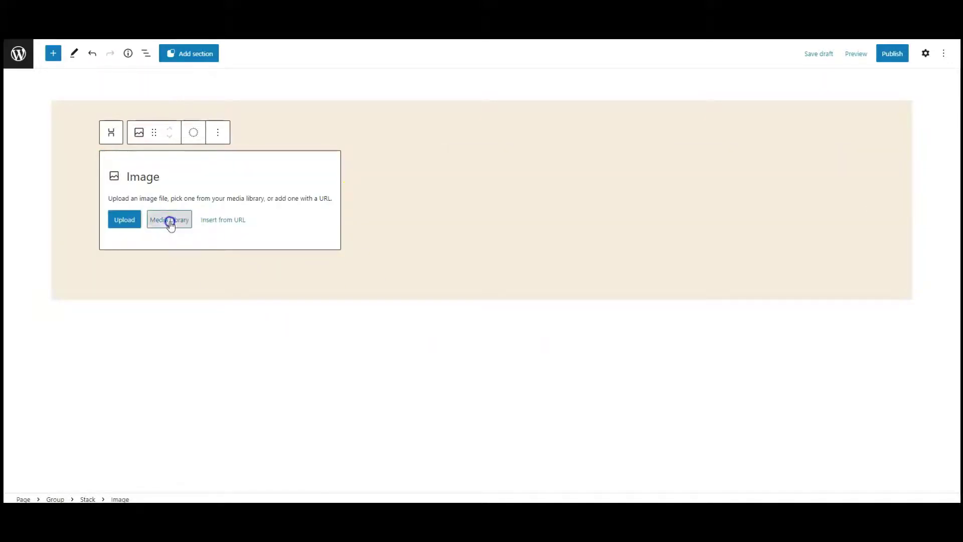
click(62, 173)
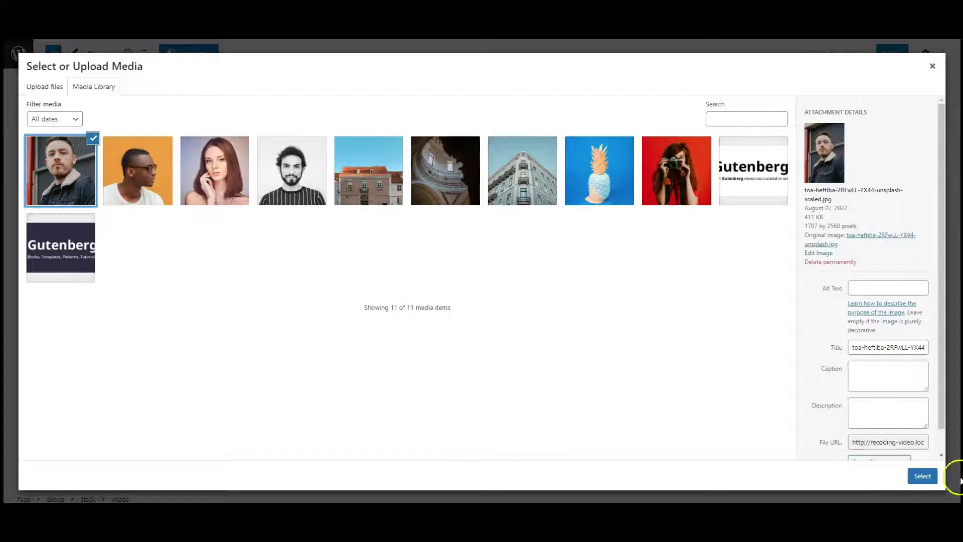
click(923, 475)
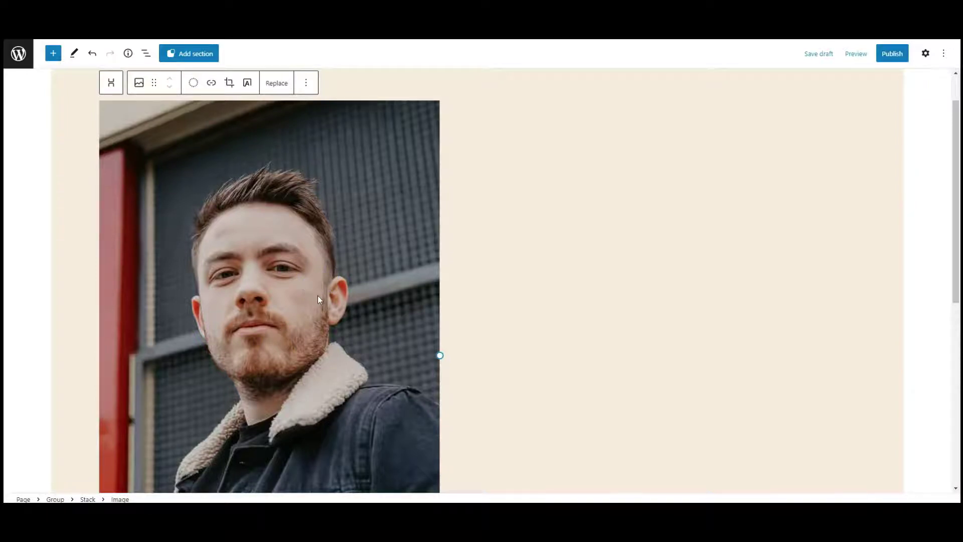
Set the portrait Image block's height to 550 px in its Sizing settings.
click(927, 56)
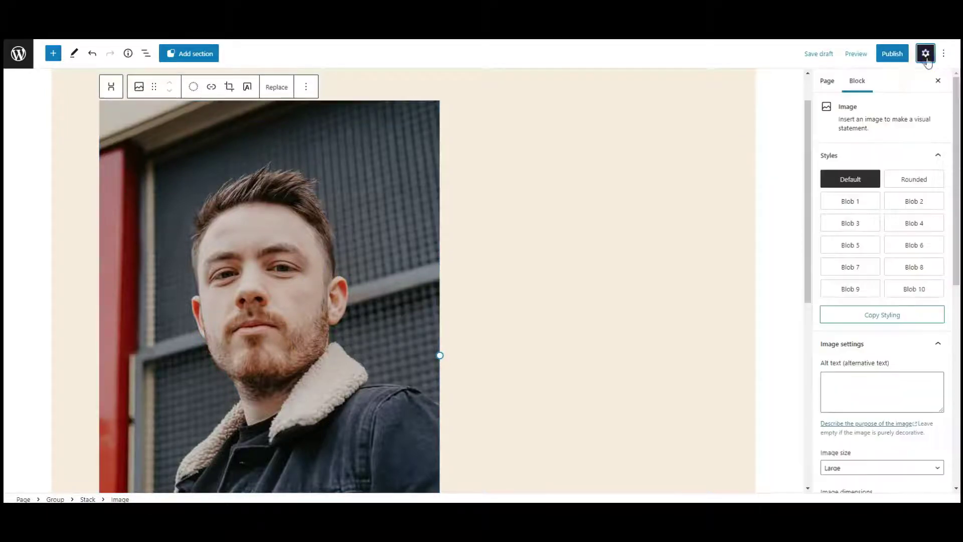
scroll(873, 286, down, 7)
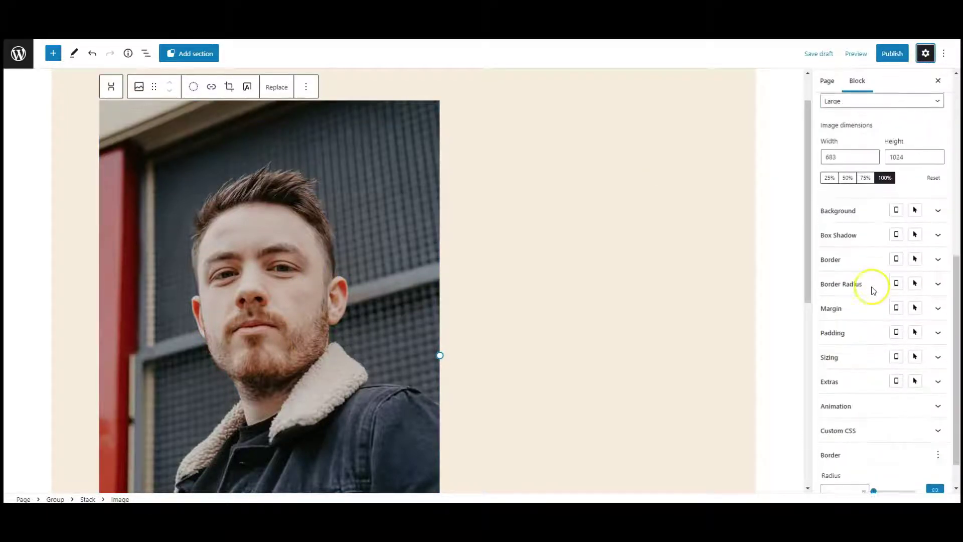
scroll(873, 290, down, 1)
click(847, 319)
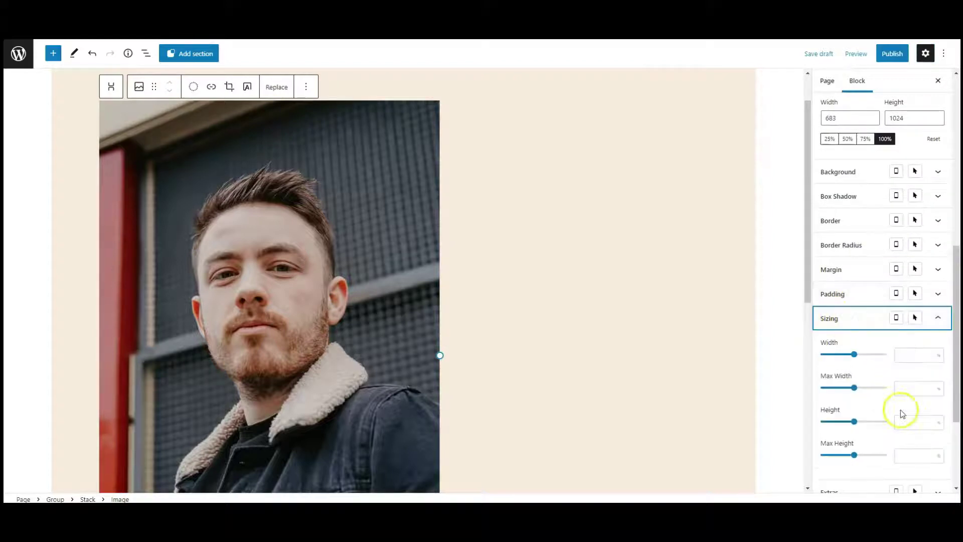
click(939, 425)
click(939, 440)
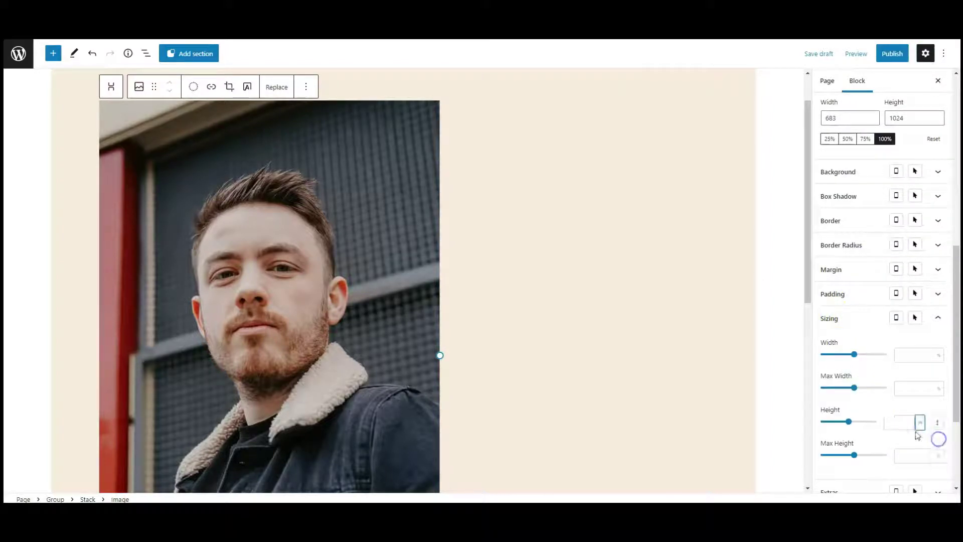
click(898, 426)
text(550)
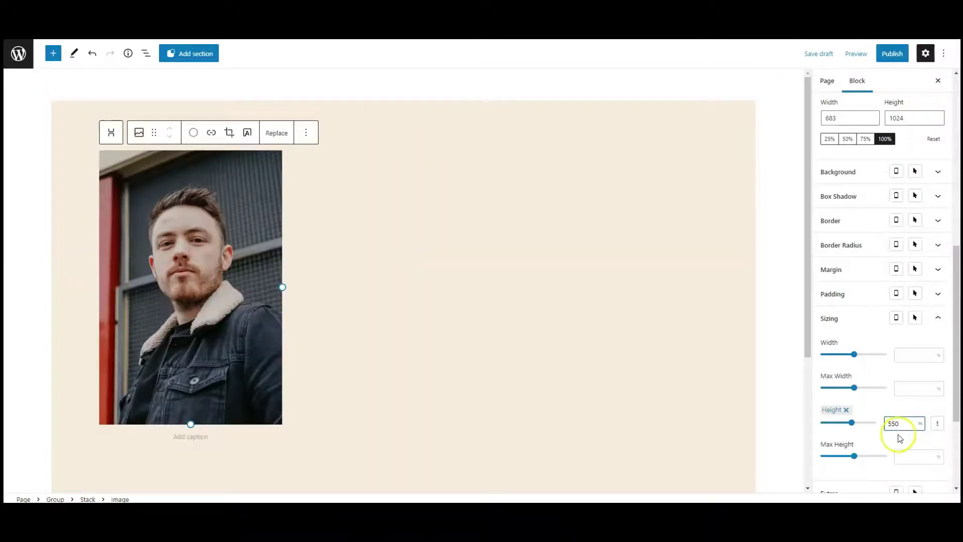
click(851, 332)
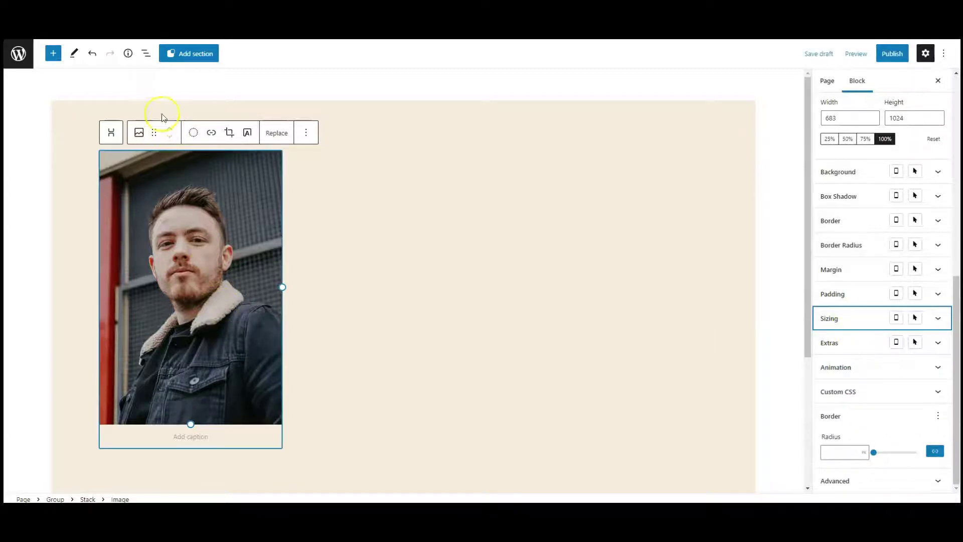
Set the beige section Group's layout width to 500 px, then reselect the portrait image.
click(146, 53)
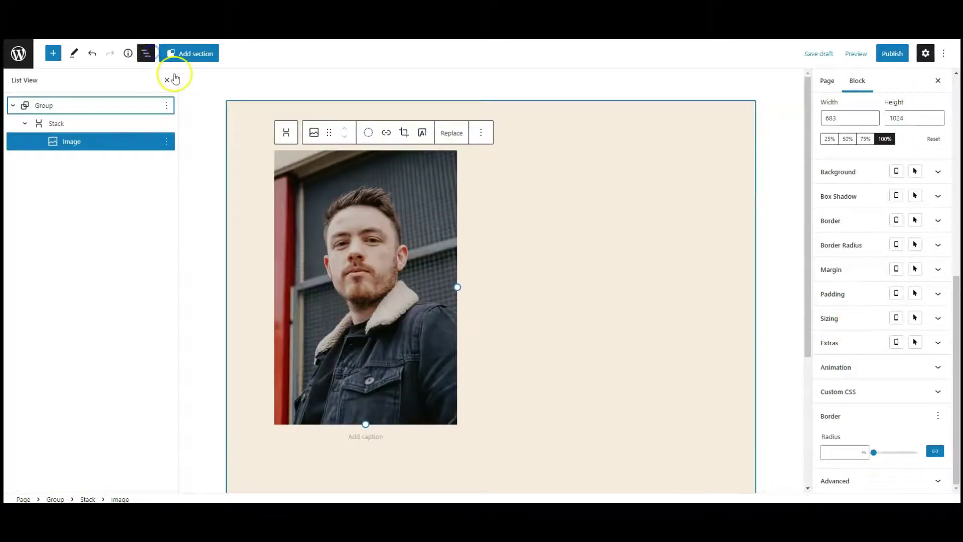
click(66, 108)
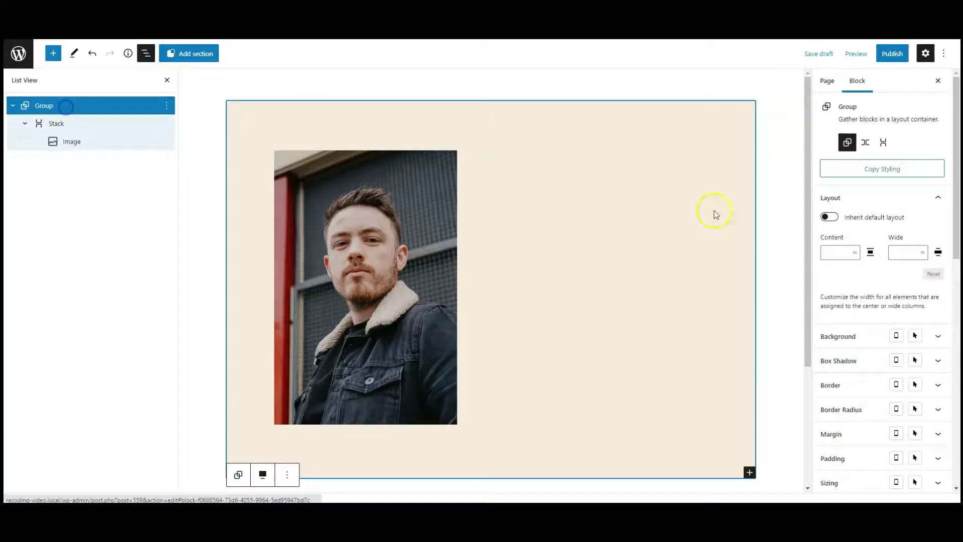
click(896, 250)
text(500)
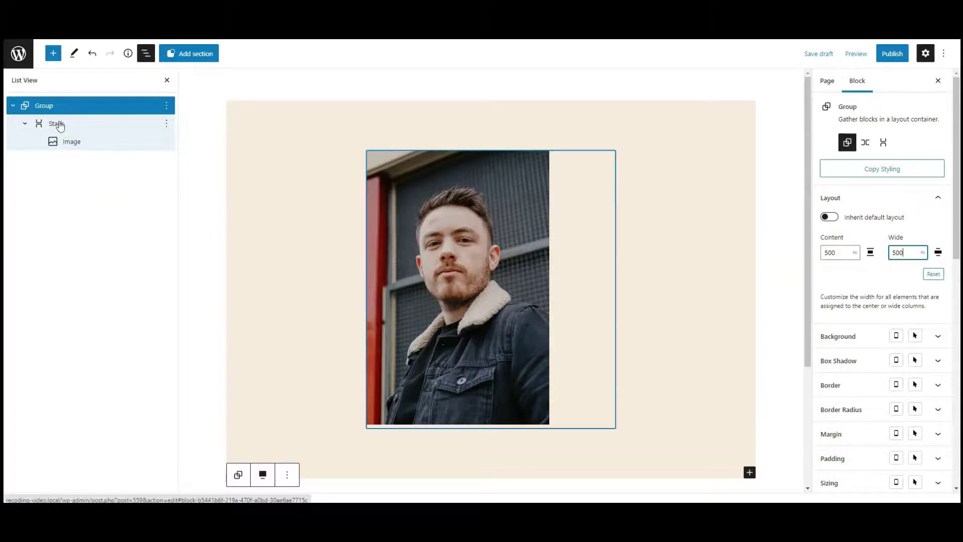
click(63, 143)
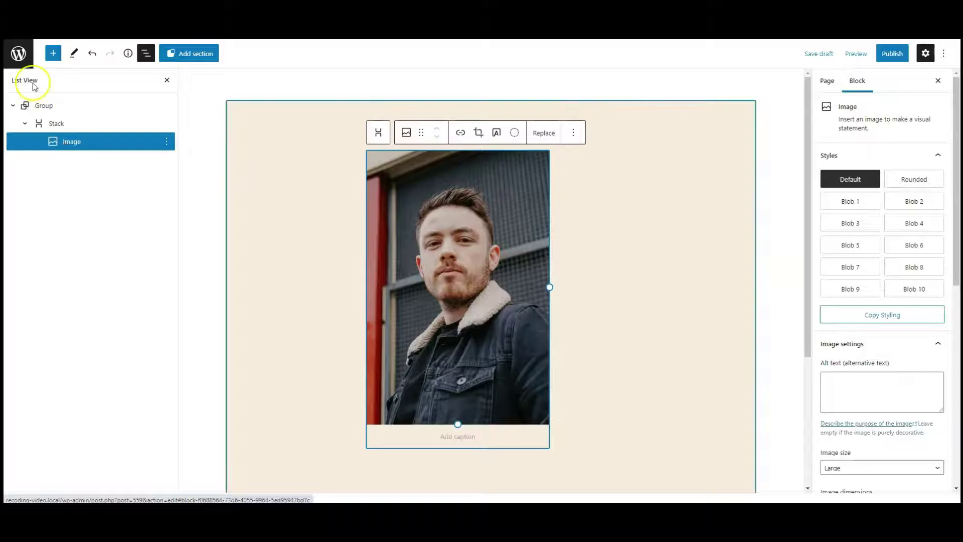
Insert a Group below the portrait and search its block picker for 'image'.
click(52, 54)
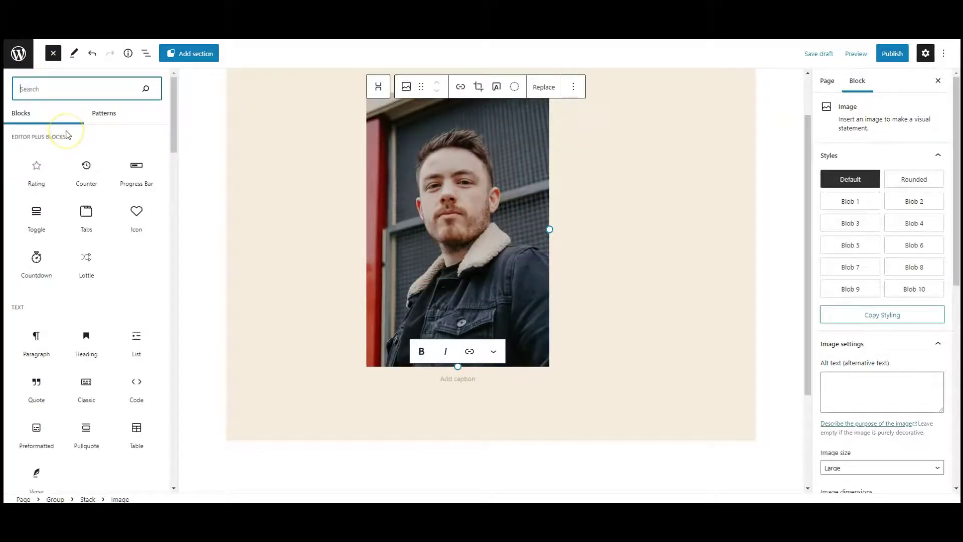
text(i)
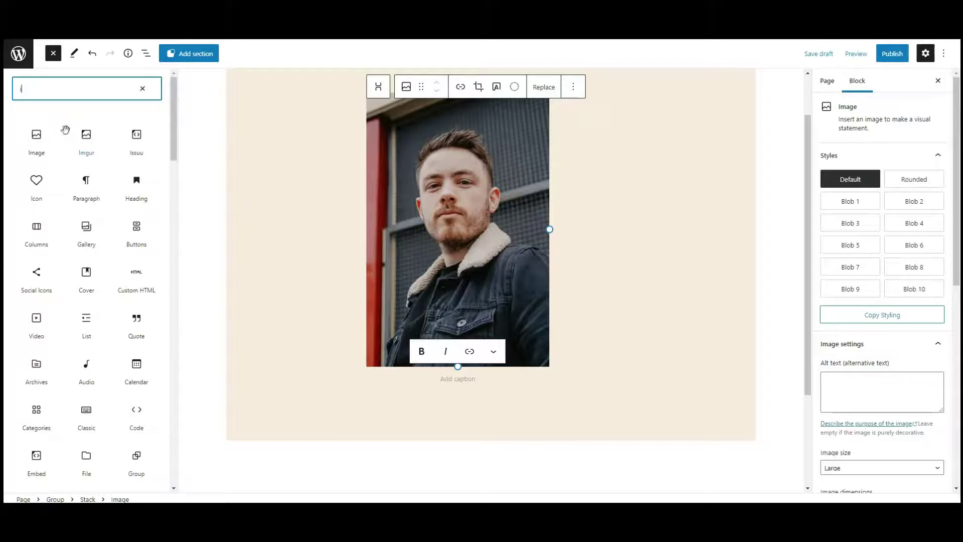
key(BackSpace)
text(gr)
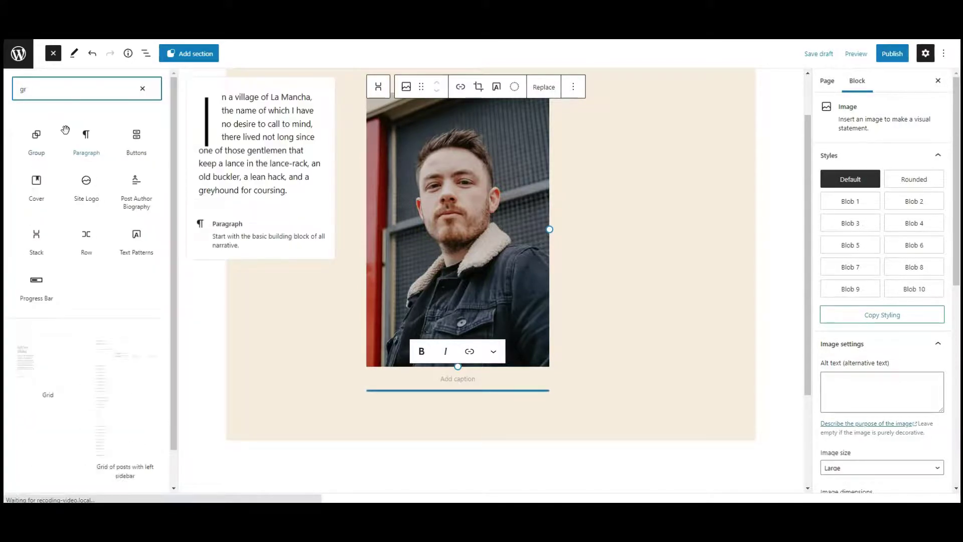
click(36, 150)
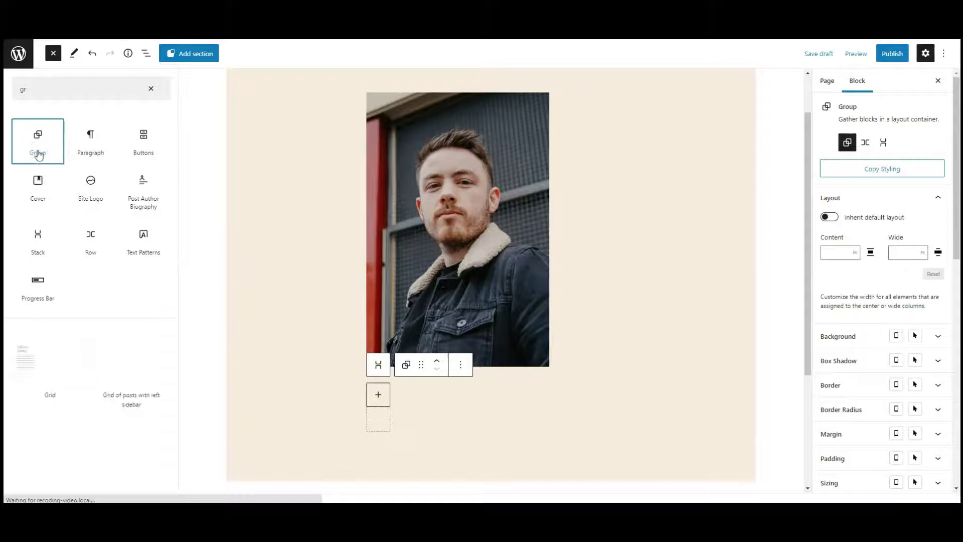
click(52, 54)
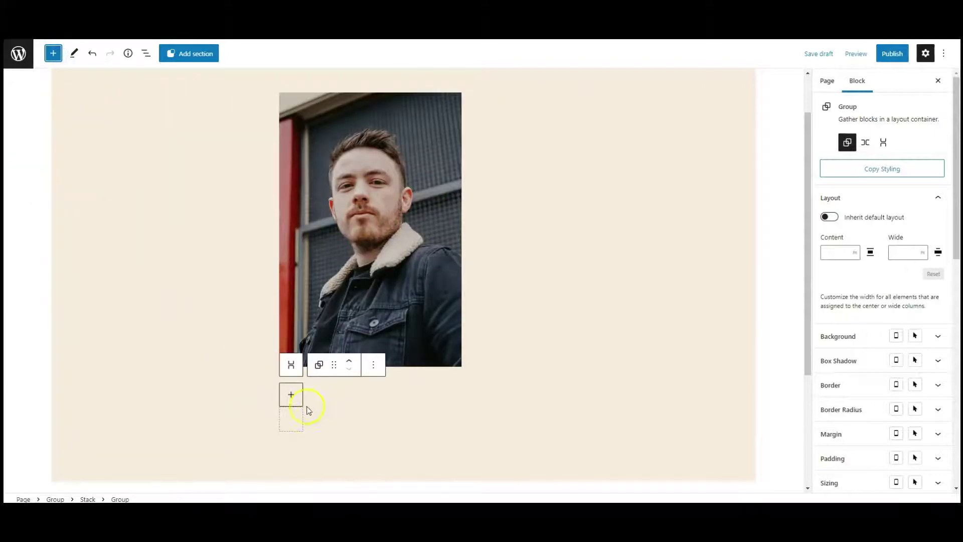
click(296, 397)
text(image)
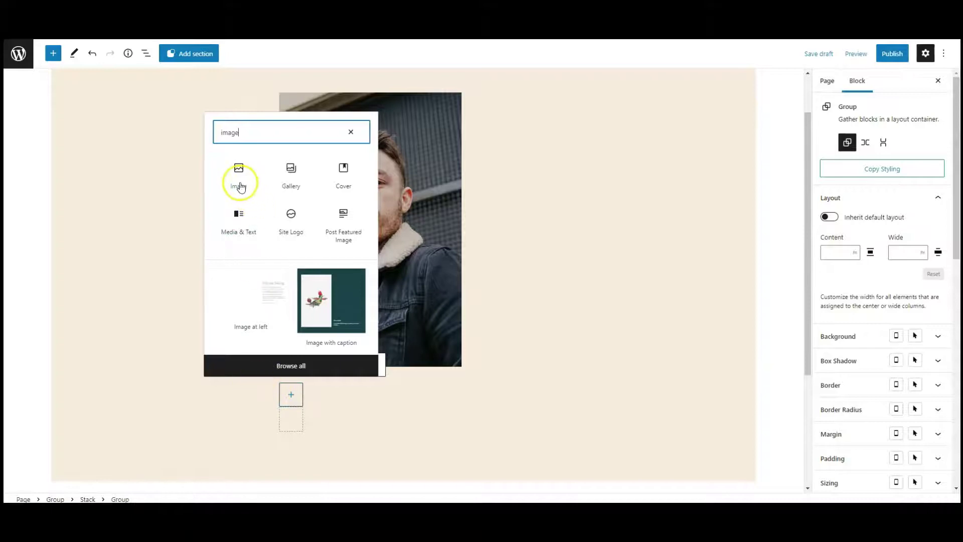
Add an Image block in the new Group showing icon_personal.png from the Media Library.
click(239, 172)
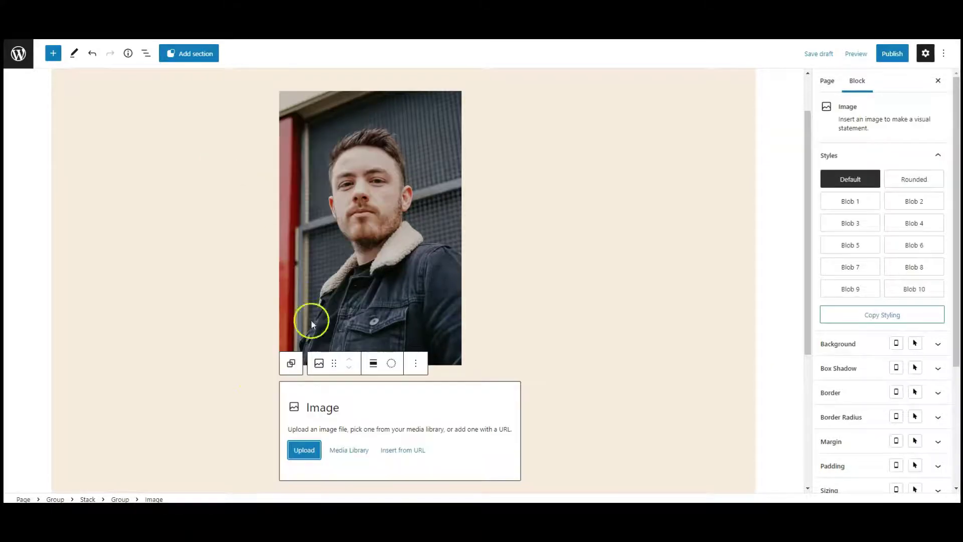
click(349, 449)
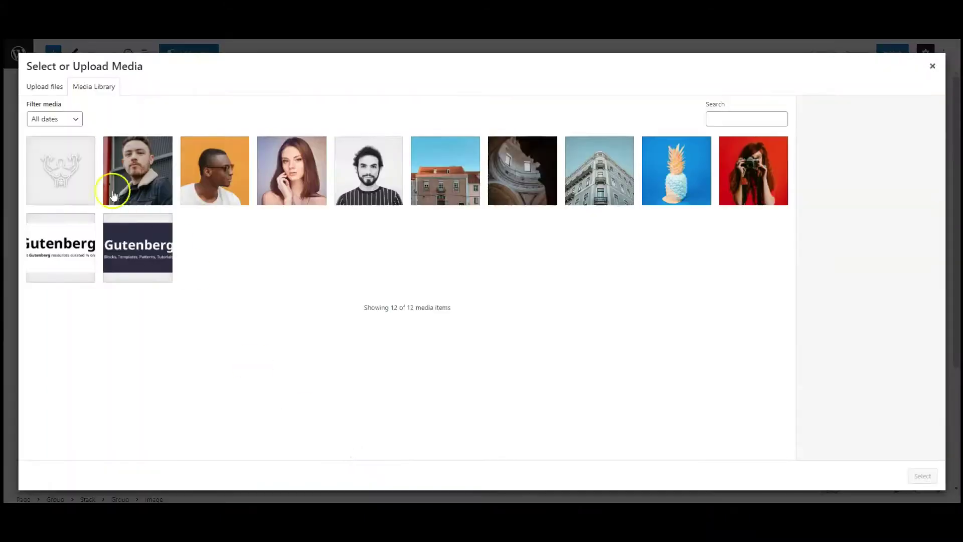
click(59, 185)
click(922, 475)
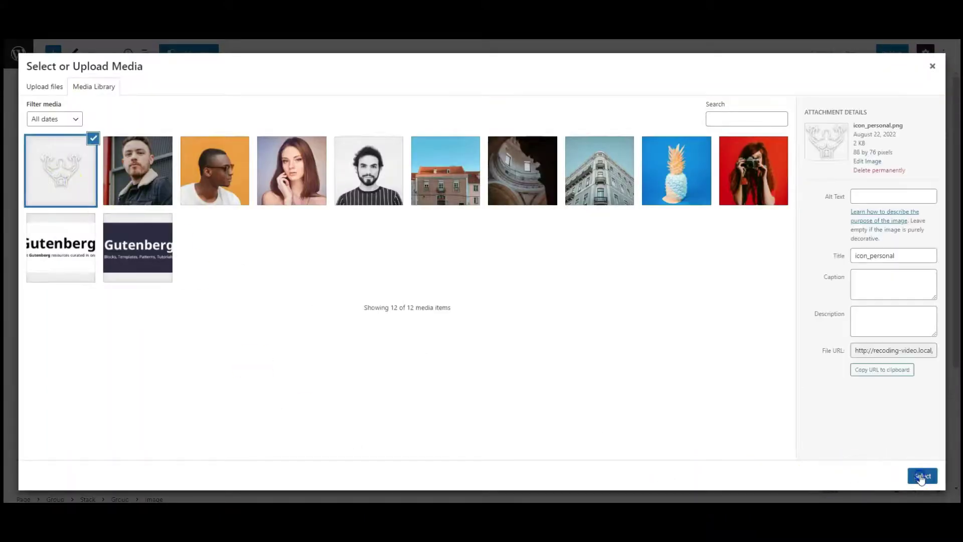
Centre-justify the Stack holding the portrait and the dumbbell icon.
click(383, 394)
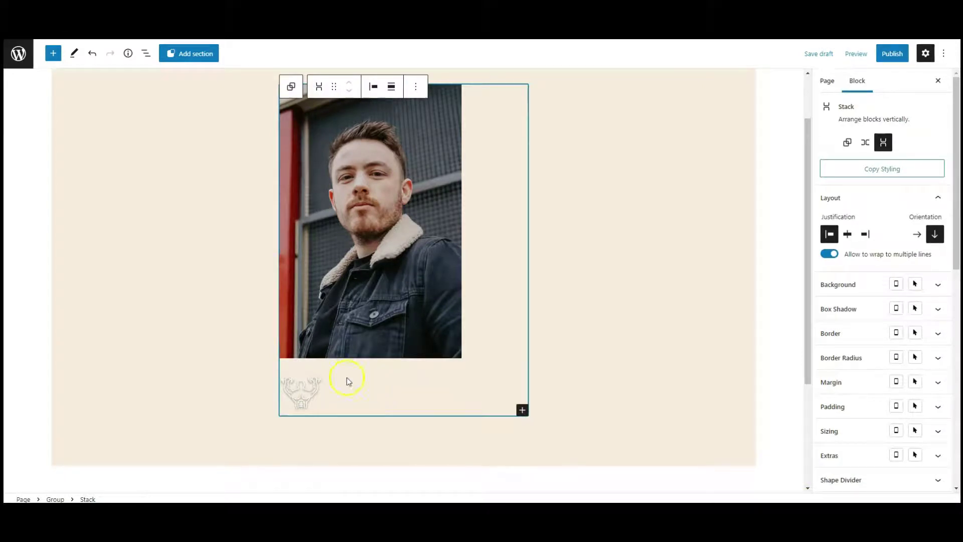
click(146, 53)
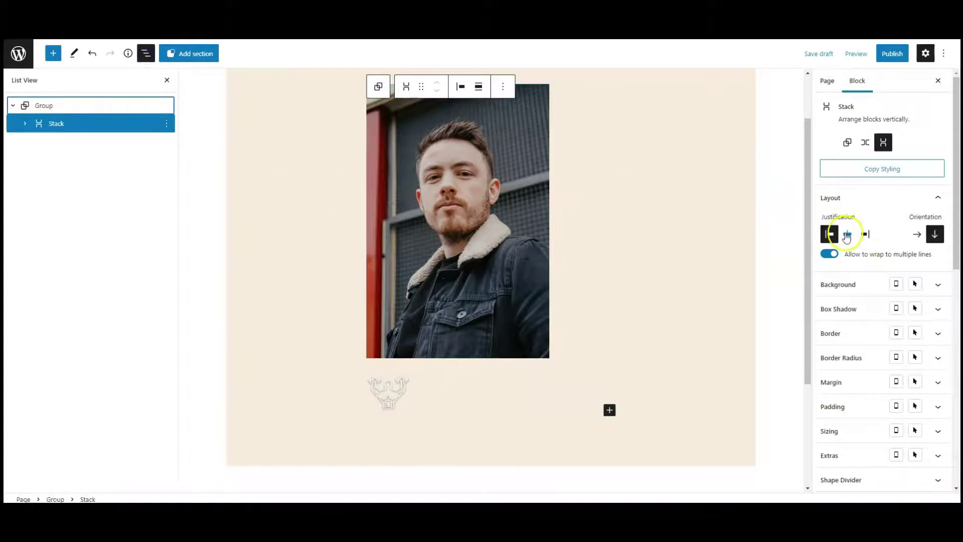
click(848, 234)
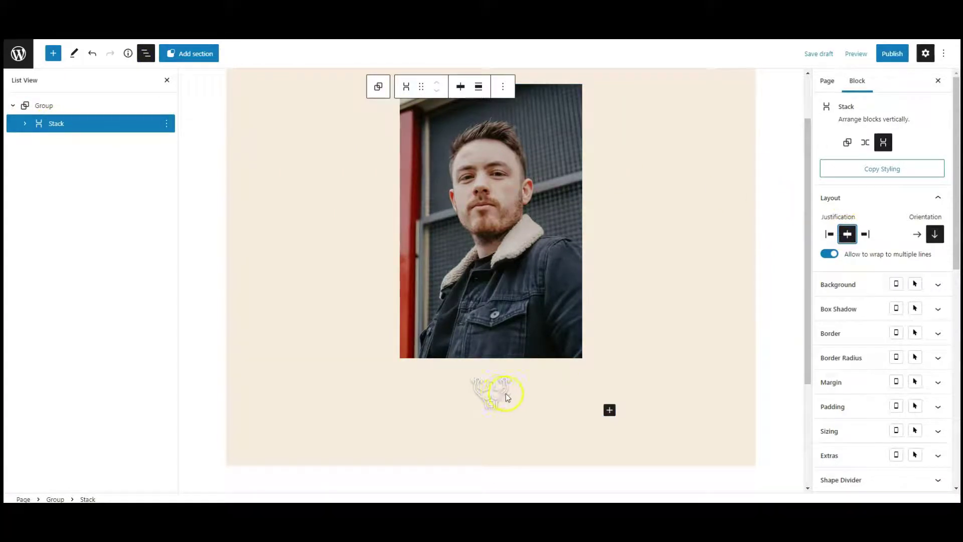
Select the icon's inner Group and give it a black #000000 background.
click(24, 123)
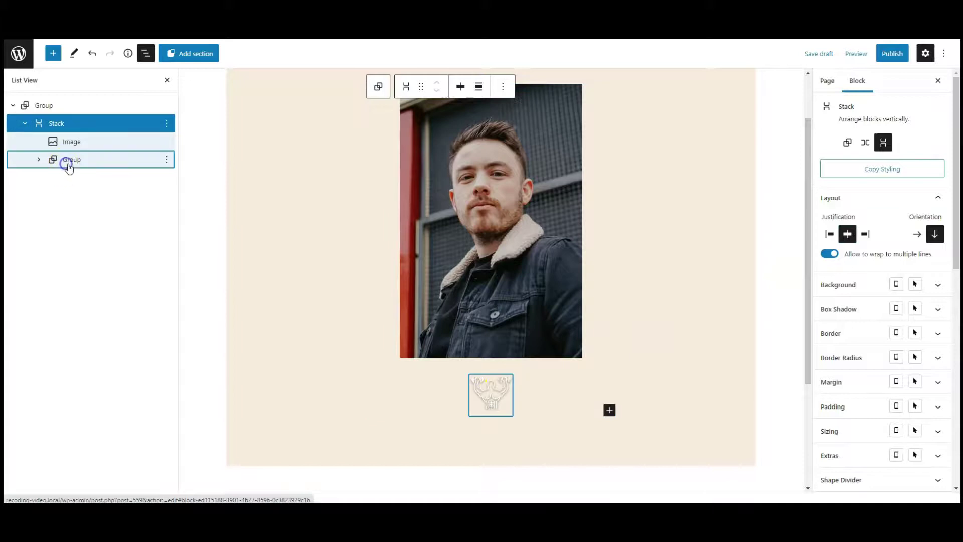
click(66, 160)
scroll(946, 396, down, 2)
click(851, 291)
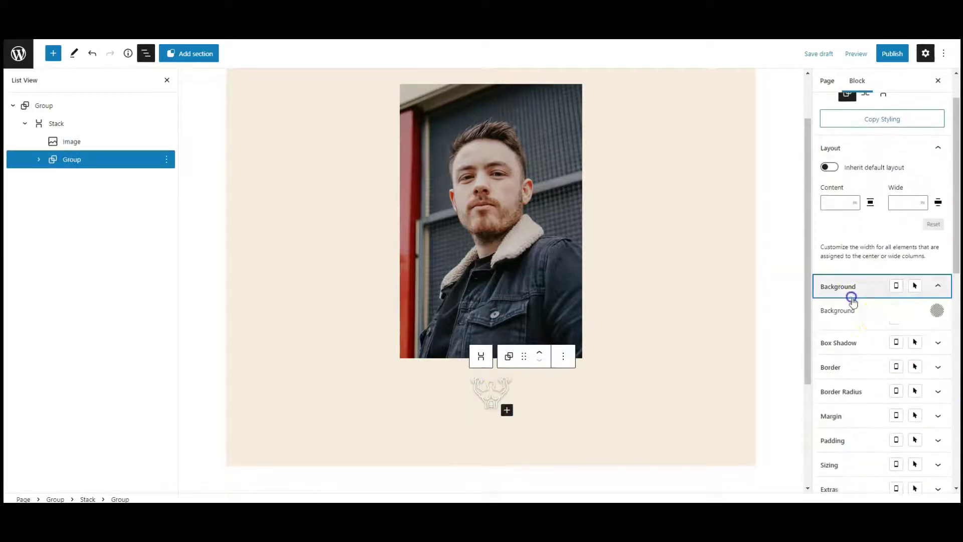
click(937, 311)
drag(843, 215, 785, 268)
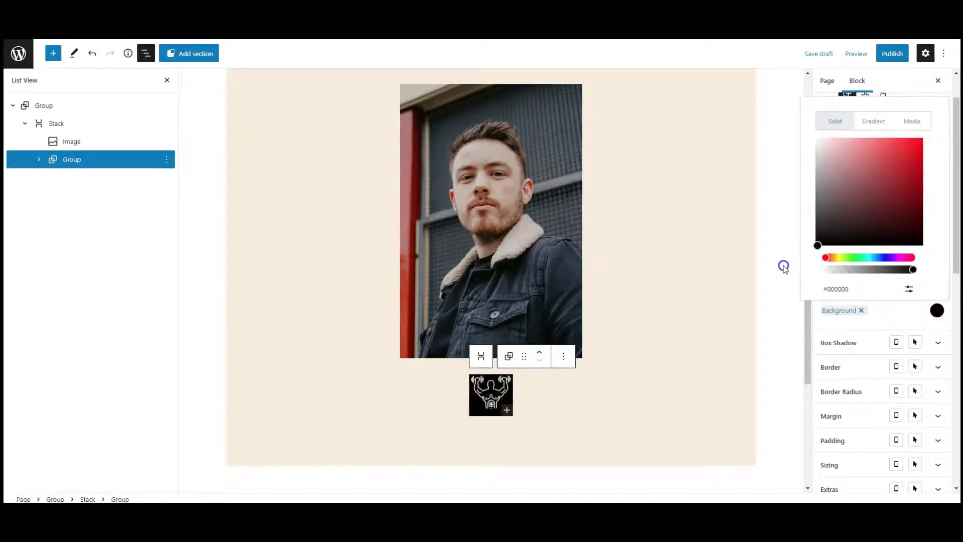
click(937, 311)
click(846, 289)
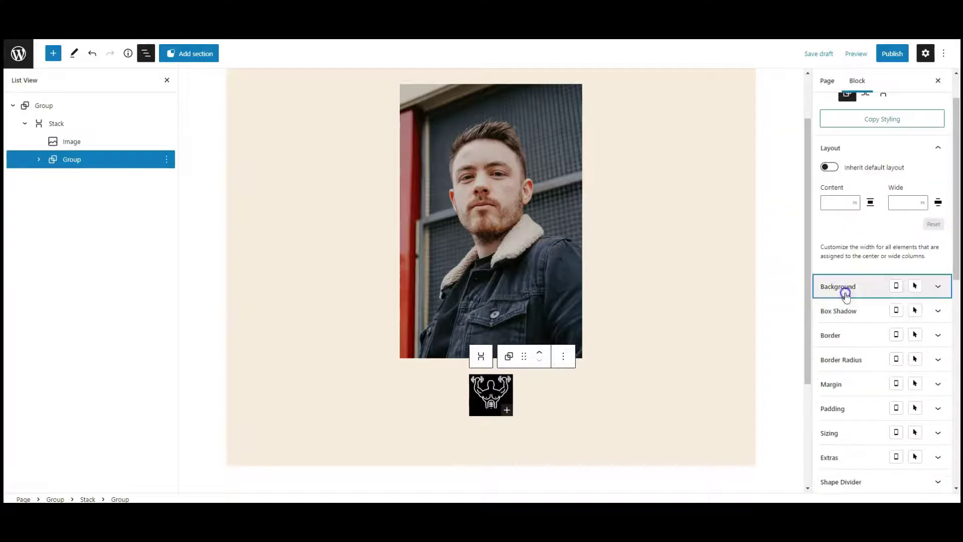
Set the Group's padding to 50 on all sides.
scroll(863, 333, down, 2)
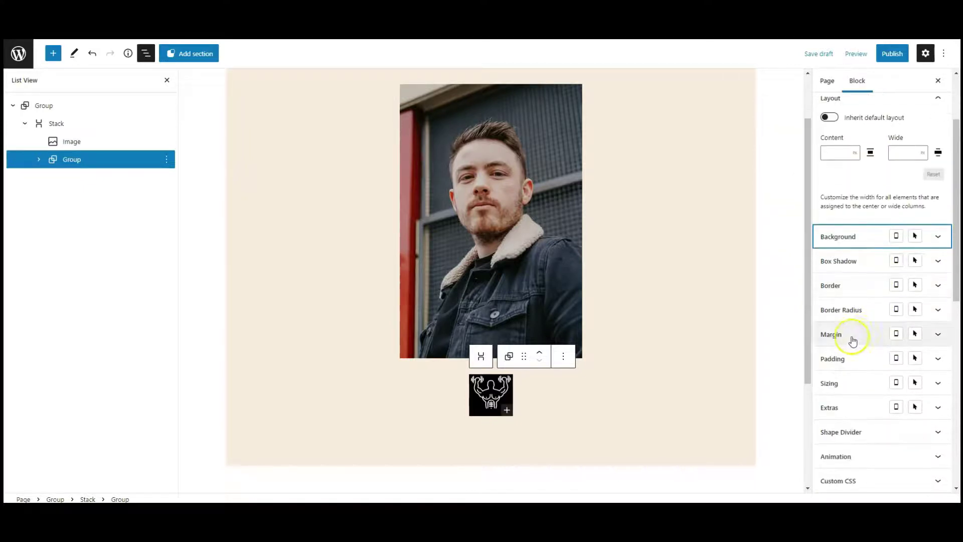
click(840, 370)
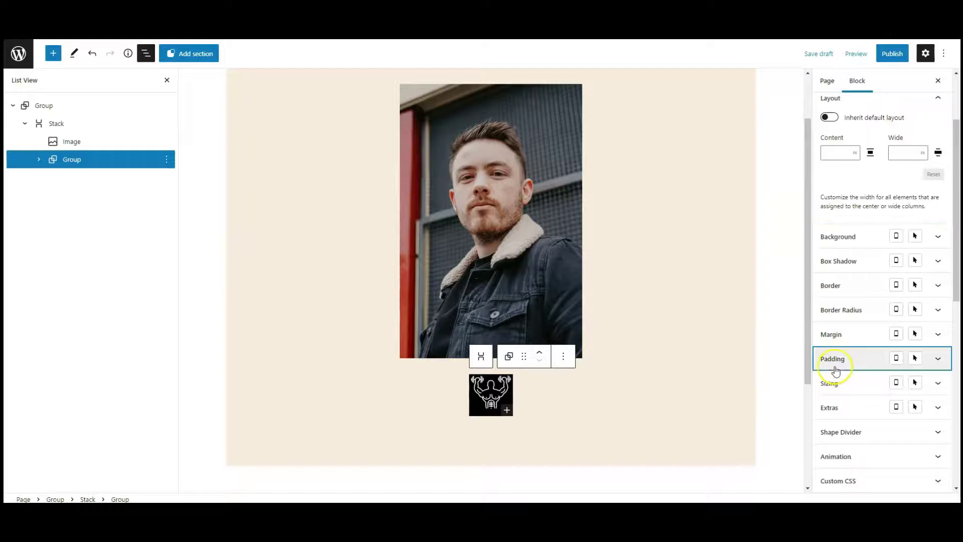
scroll(930, 366, down, 2)
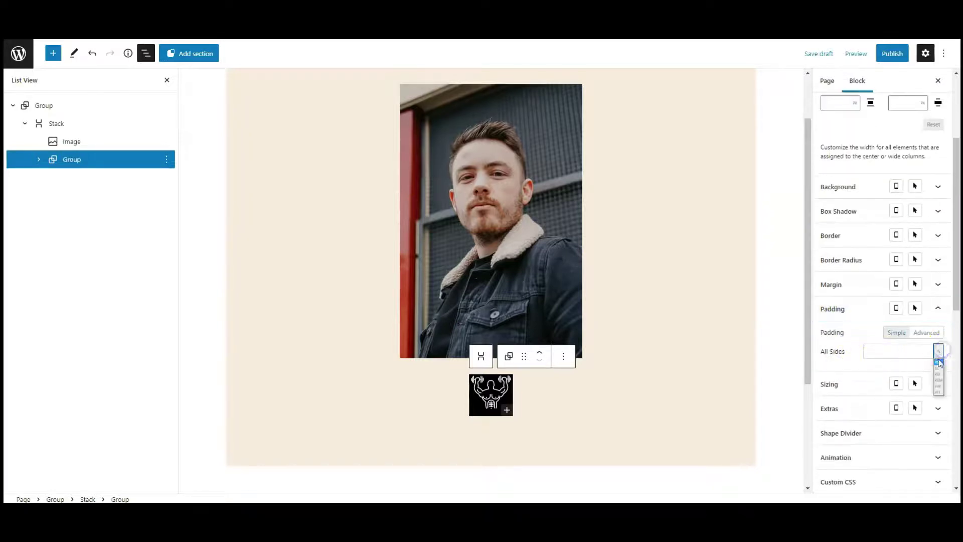
click(893, 354)
text(50)
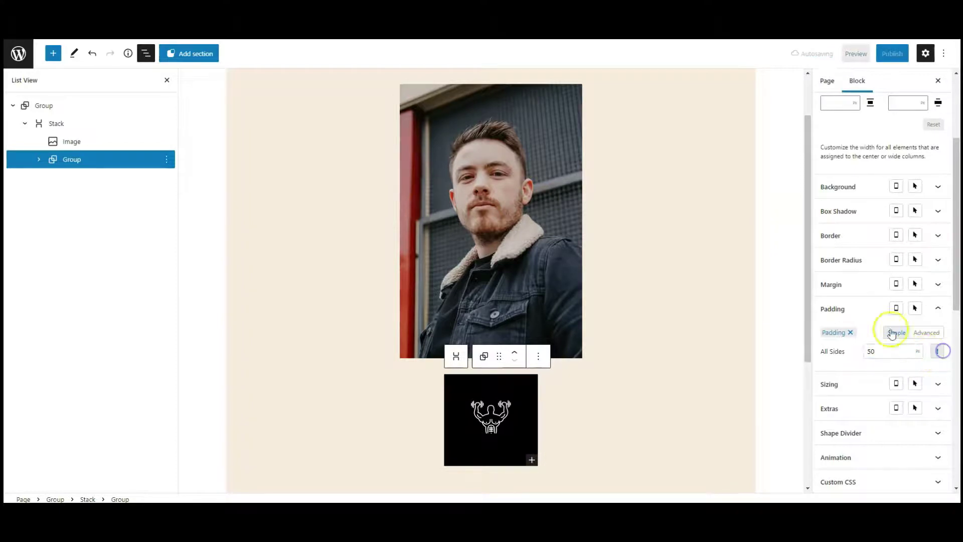
click(862, 314)
Set the Group's height to 350 px.
click(850, 342)
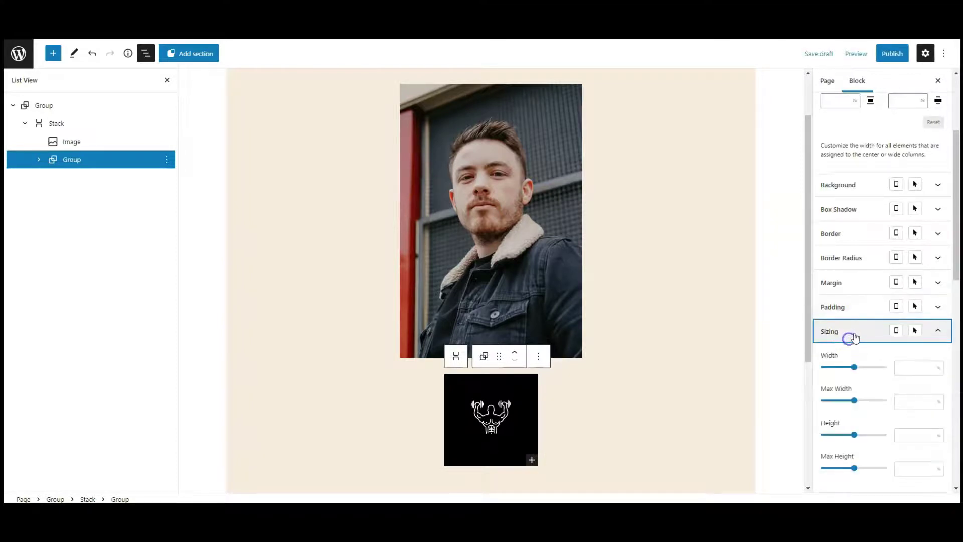
click(938, 386)
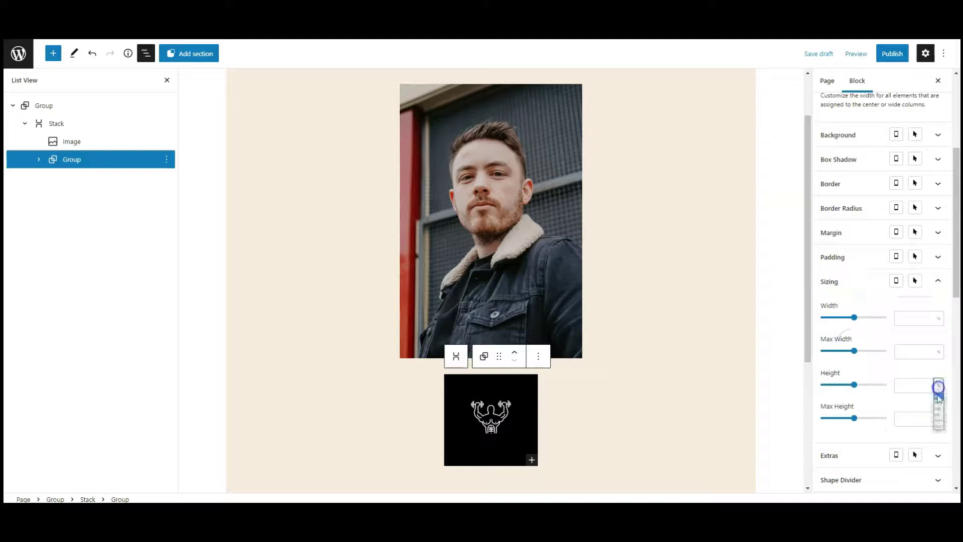
click(937, 403)
click(892, 386)
text(350)
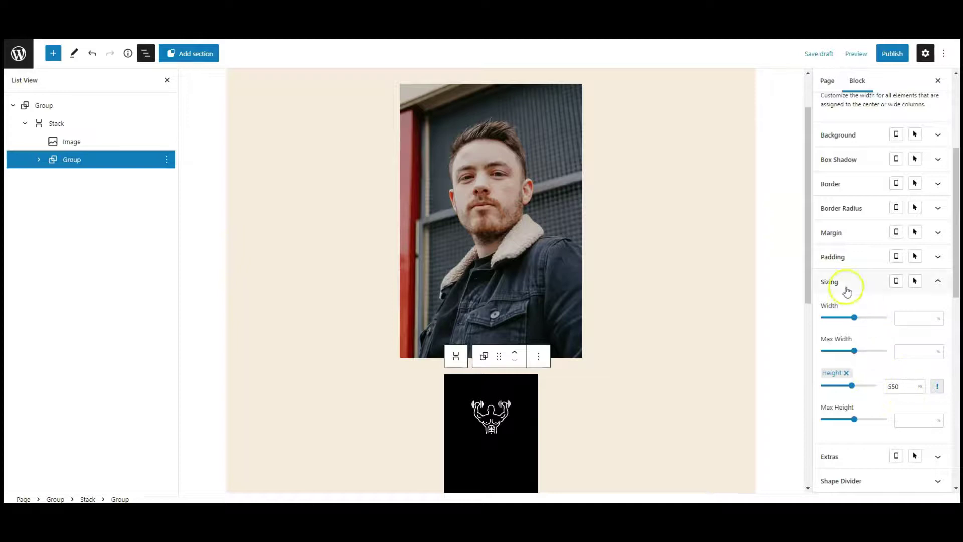
Add a 'Personal Trainer' heading below the dumbbell icon.
click(844, 281)
scroll(459, 298, down, 3)
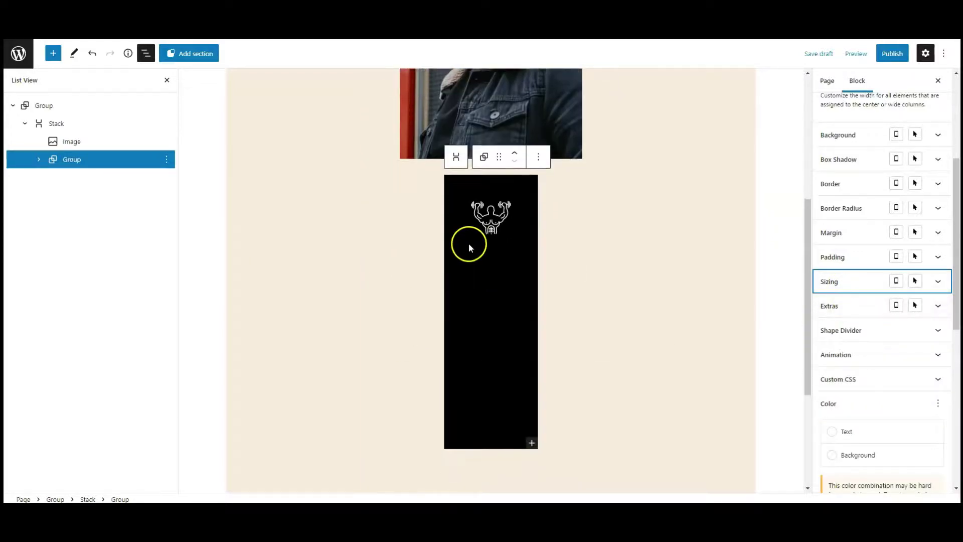
click(490, 219)
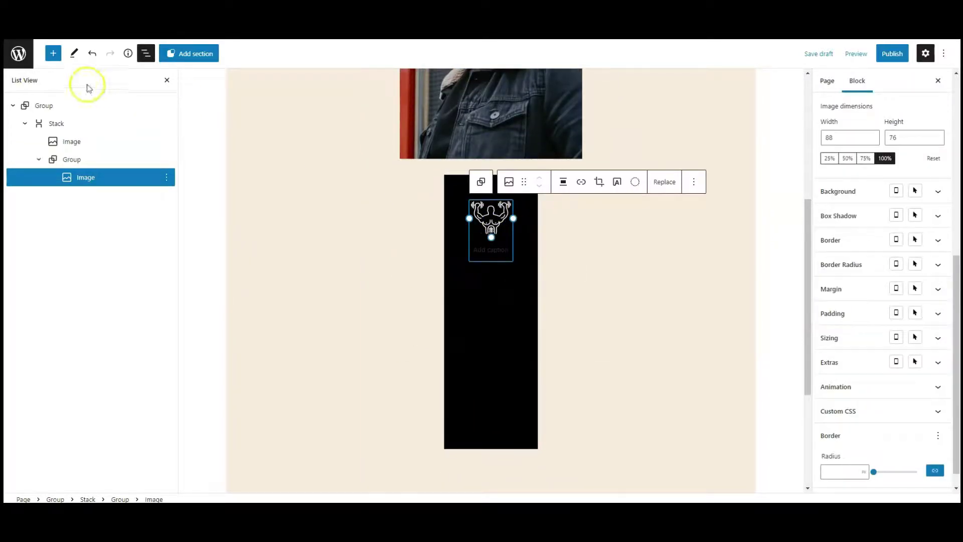
click(53, 53)
text(hea)
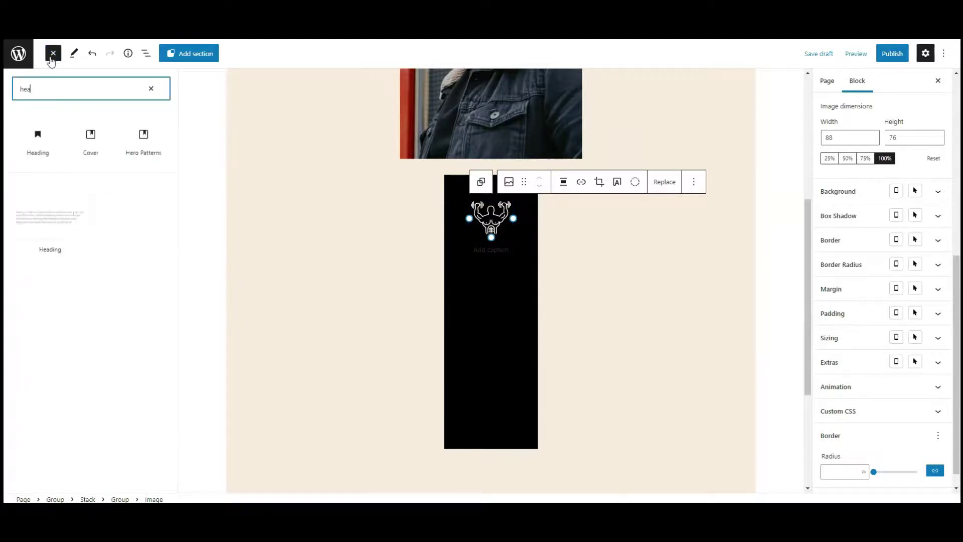
click(39, 143)
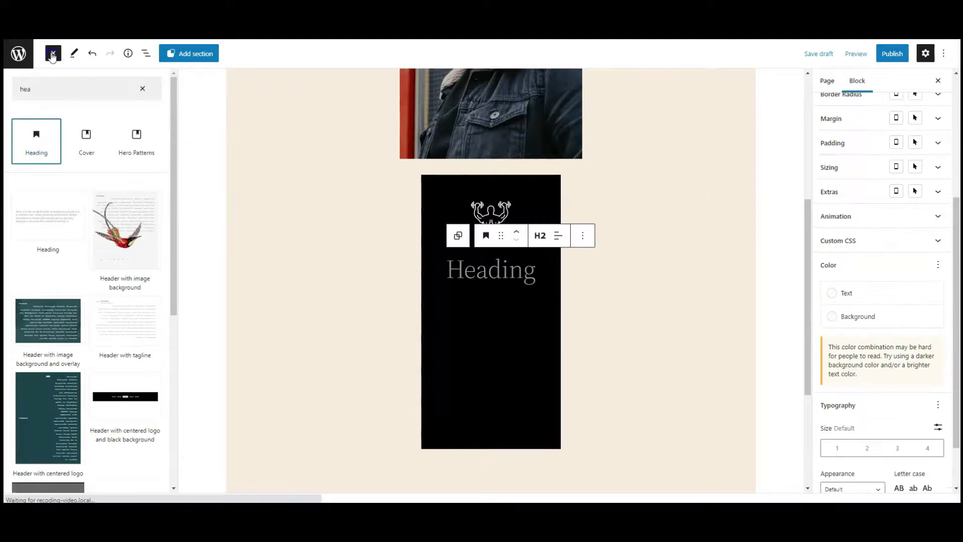
click(52, 53)
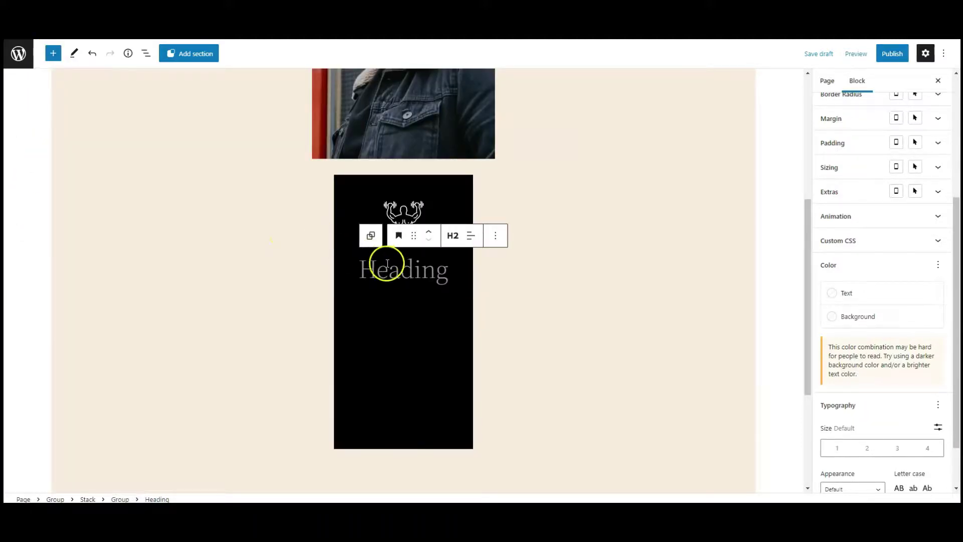
text(Personal Trainer)
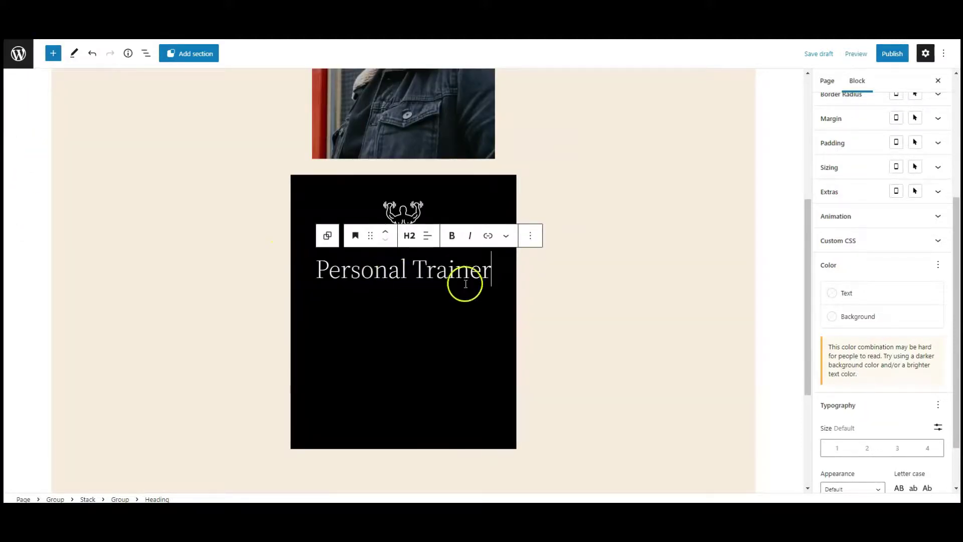
Style the heading Semi Bold with font size 36 and letter spacing 5.
scroll(870, 265, up, 4)
click(852, 198)
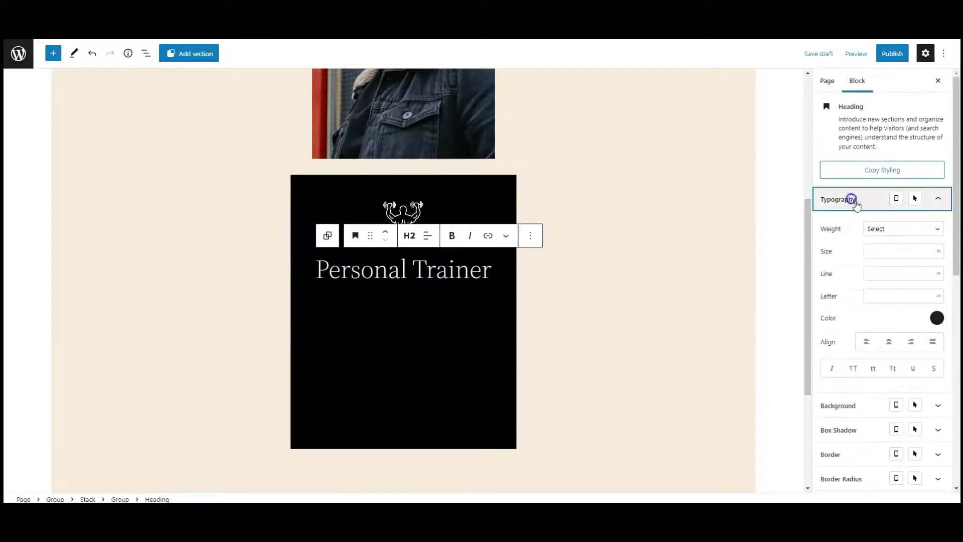
click(881, 229)
click(886, 269)
click(879, 253)
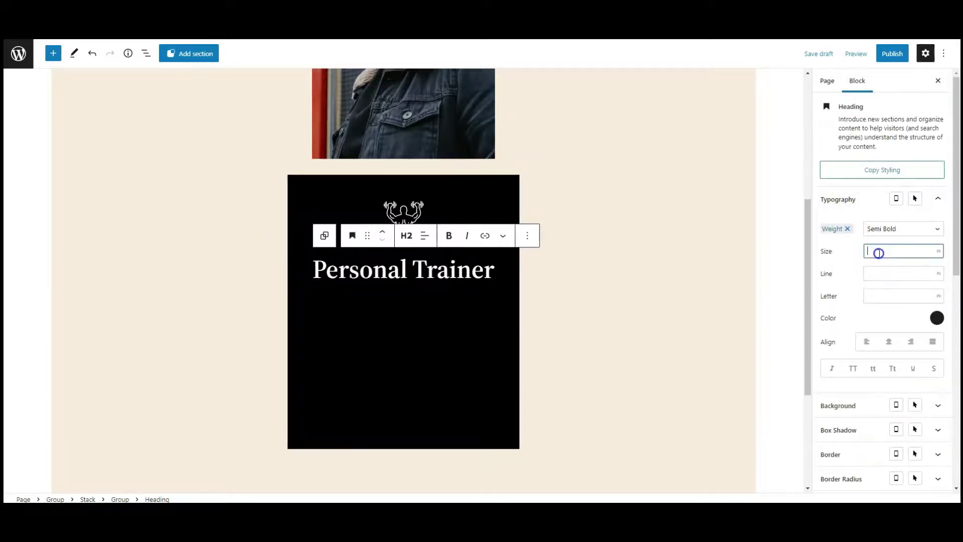
text(36)
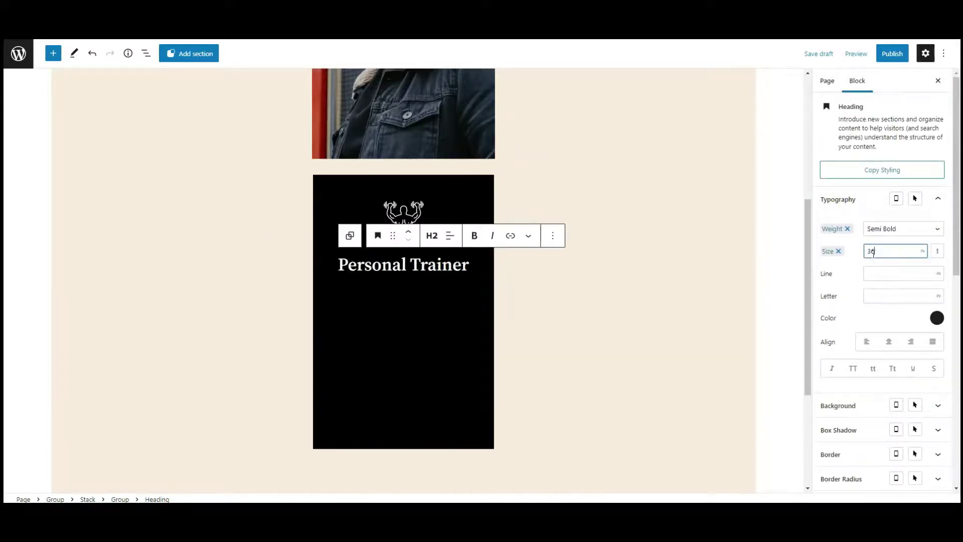
click(881, 291)
text(5)
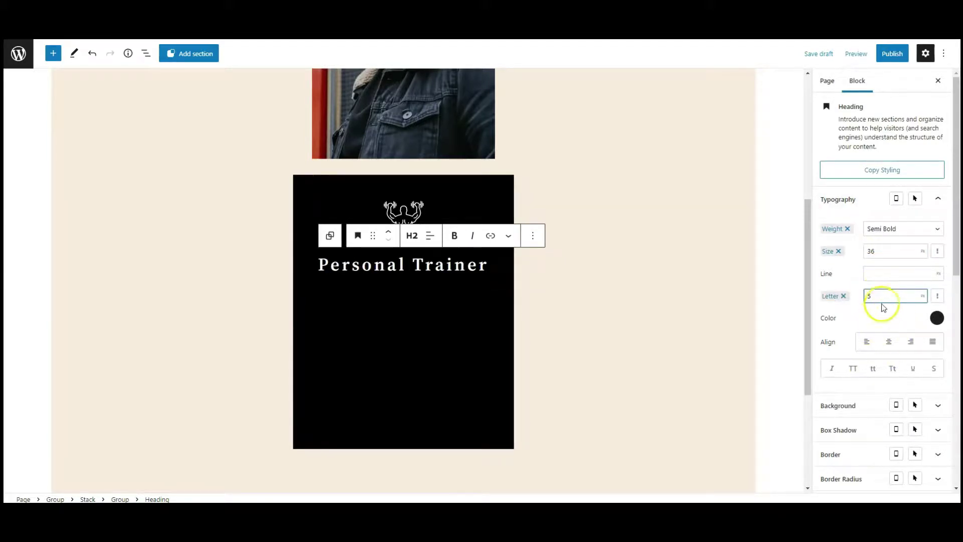
click(849, 200)
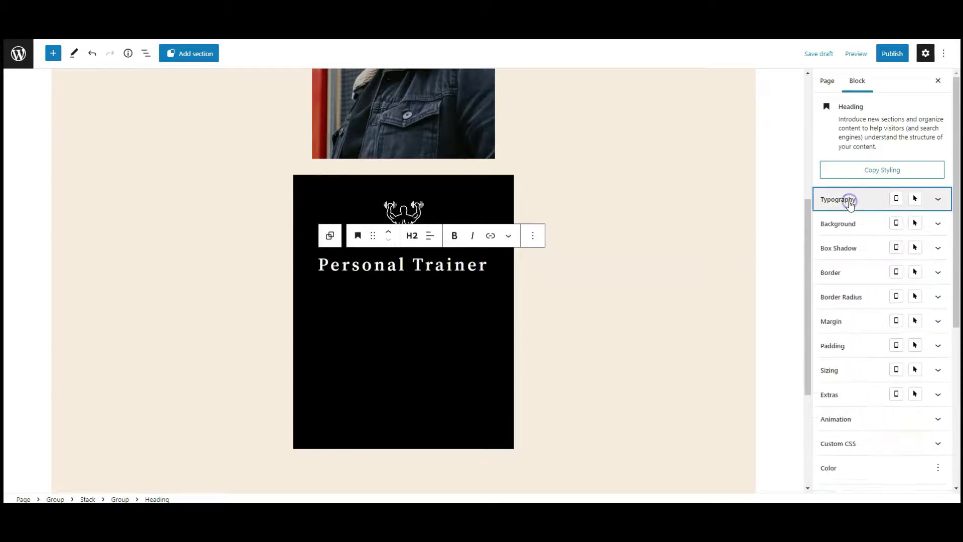
Add a centre-aligned Lorem Ipsum paragraph below the Personal Trainer heading.
click(490, 263)
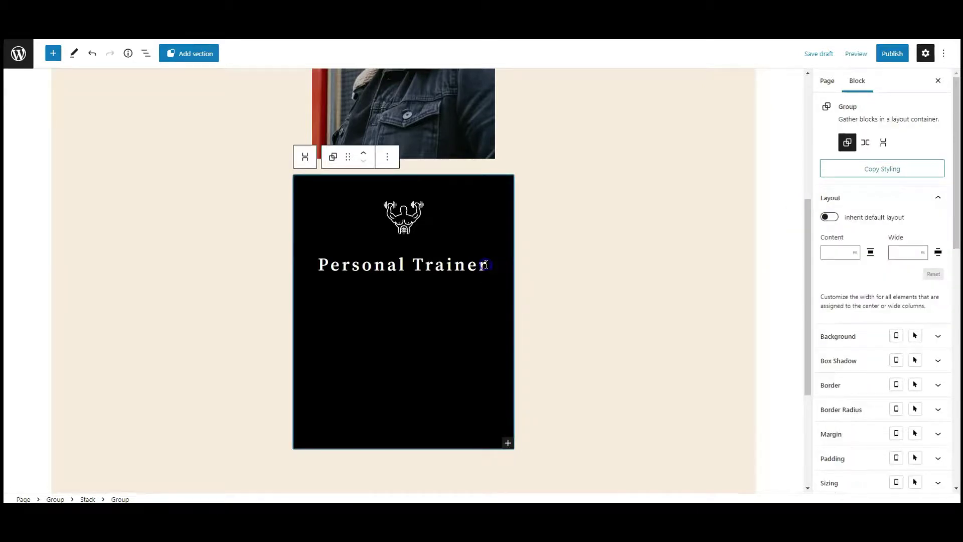
click(486, 268)
click(57, 59)
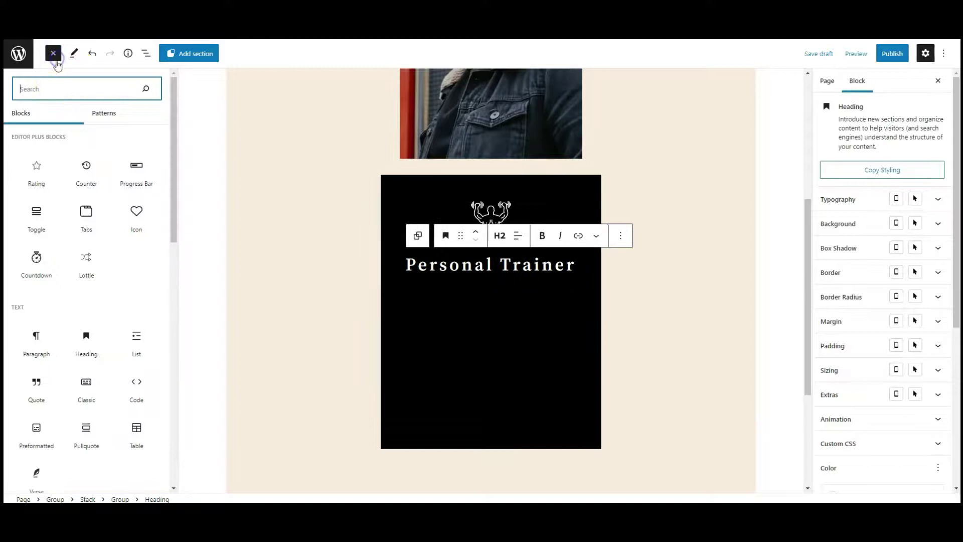
click(30, 344)
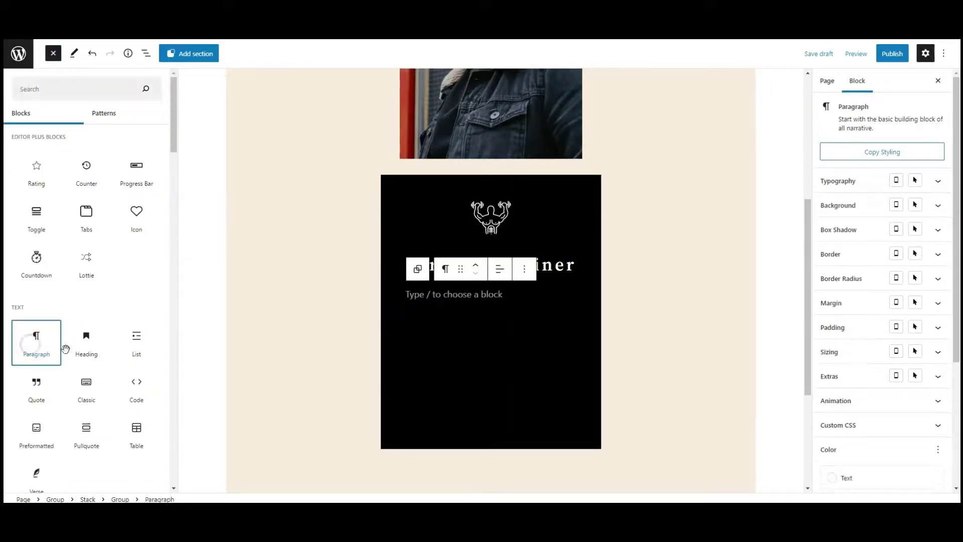
click(416, 296)
text(Lorem Ipsum is simply dummy text of the printing and typesetting industry)
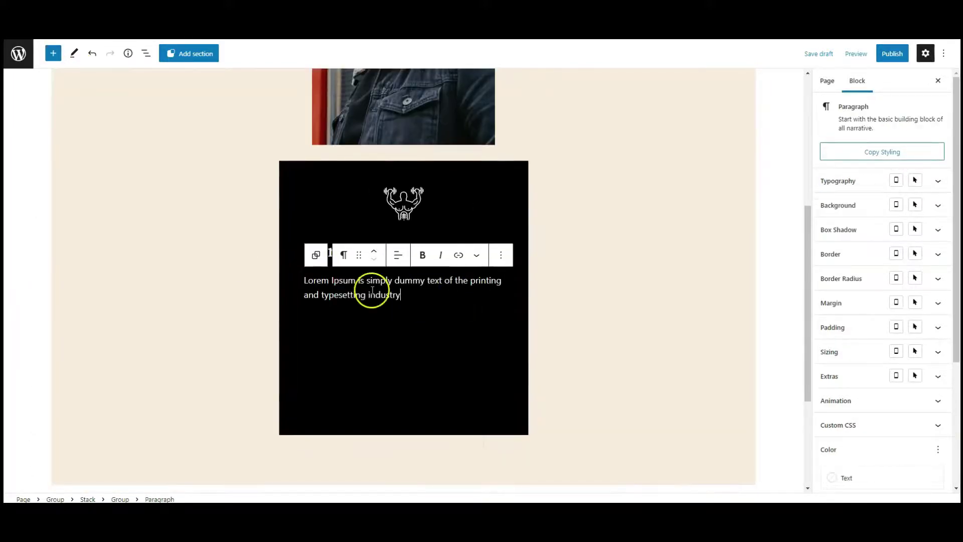
click(860, 180)
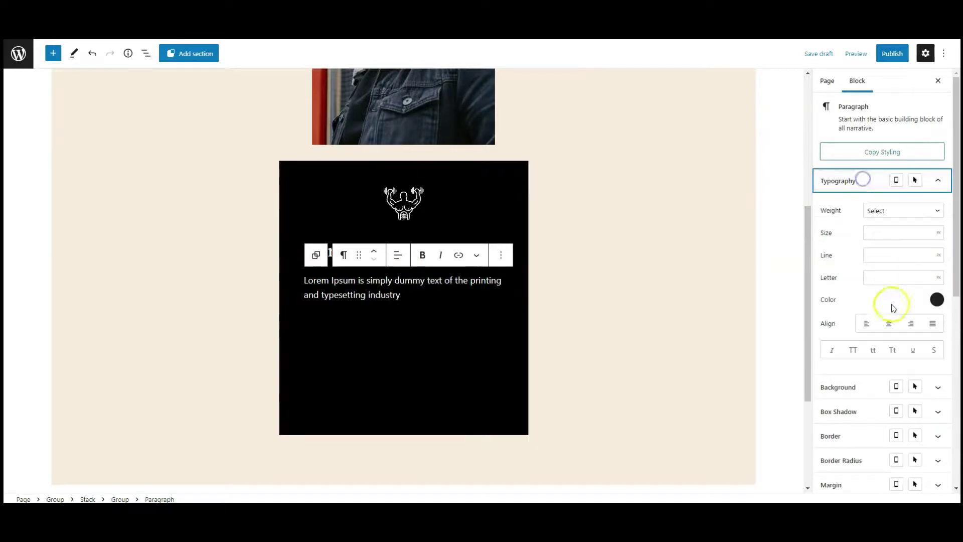
click(889, 323)
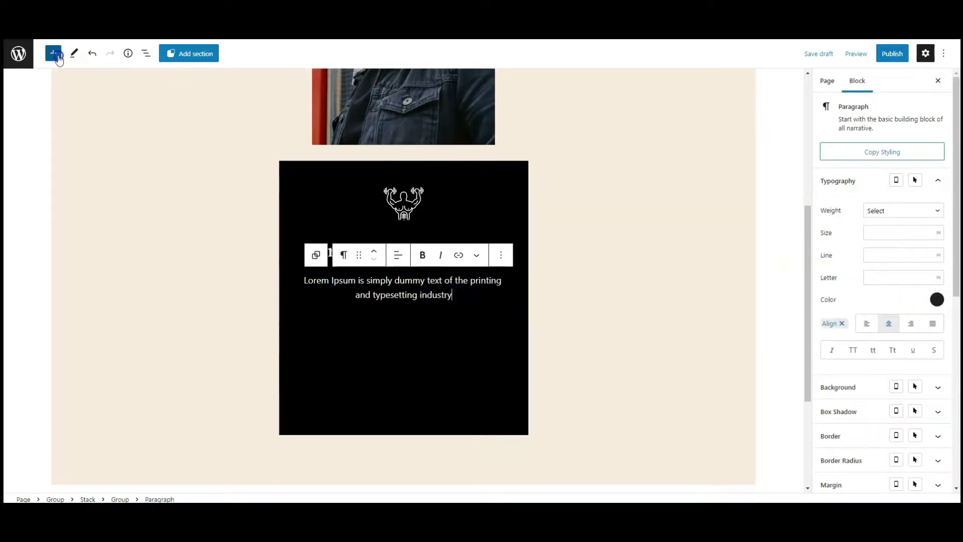
Insert a Buttons block under the paragraph and label the button READ MORE.
click(53, 54)
text(button)
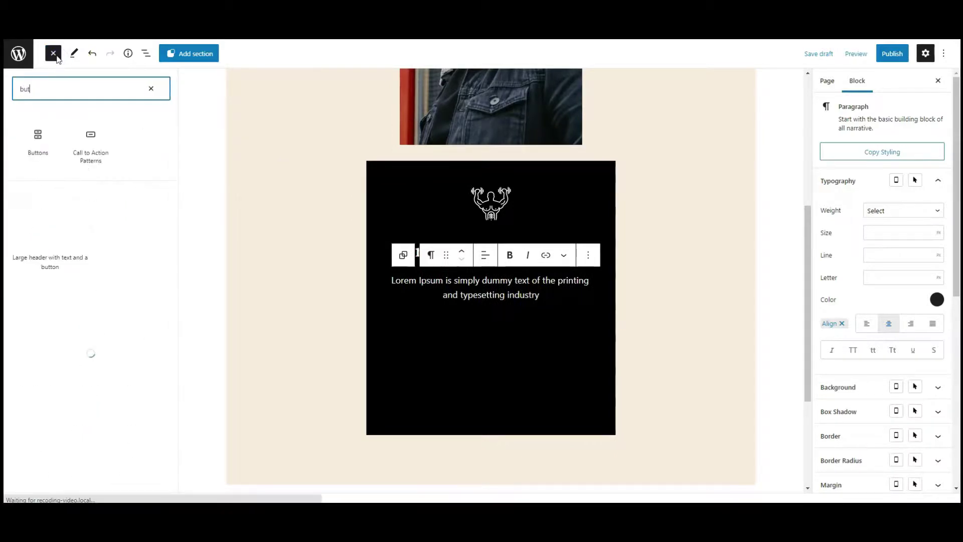
click(37, 152)
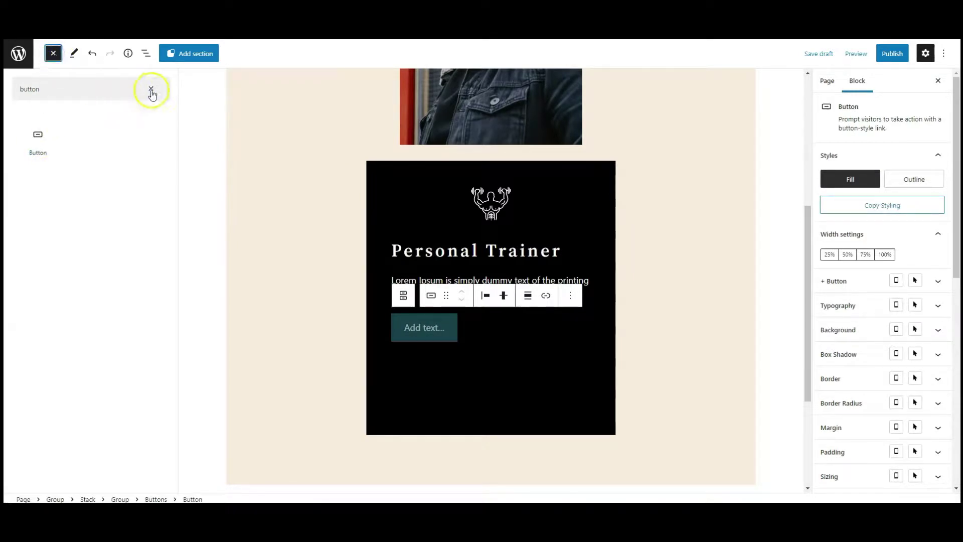
click(150, 88)
click(53, 54)
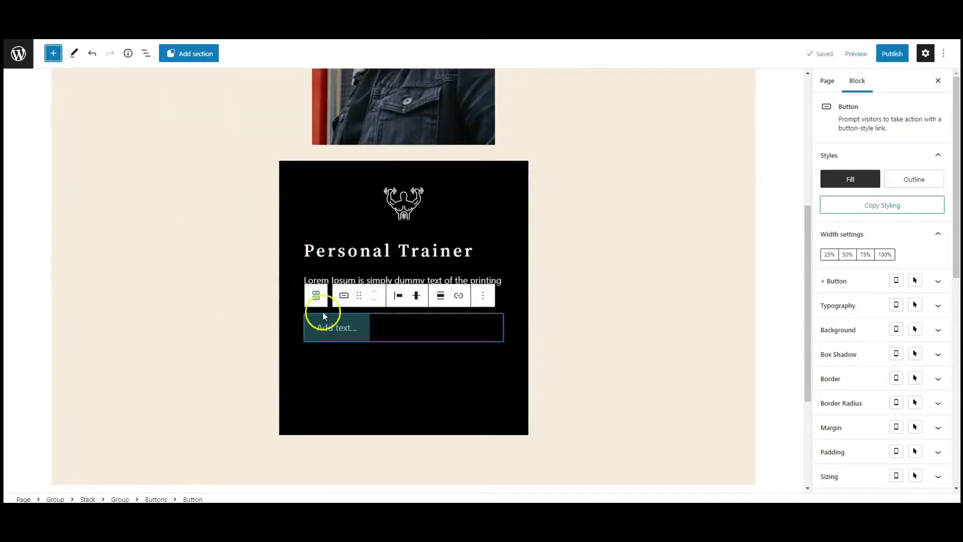
click(336, 332)
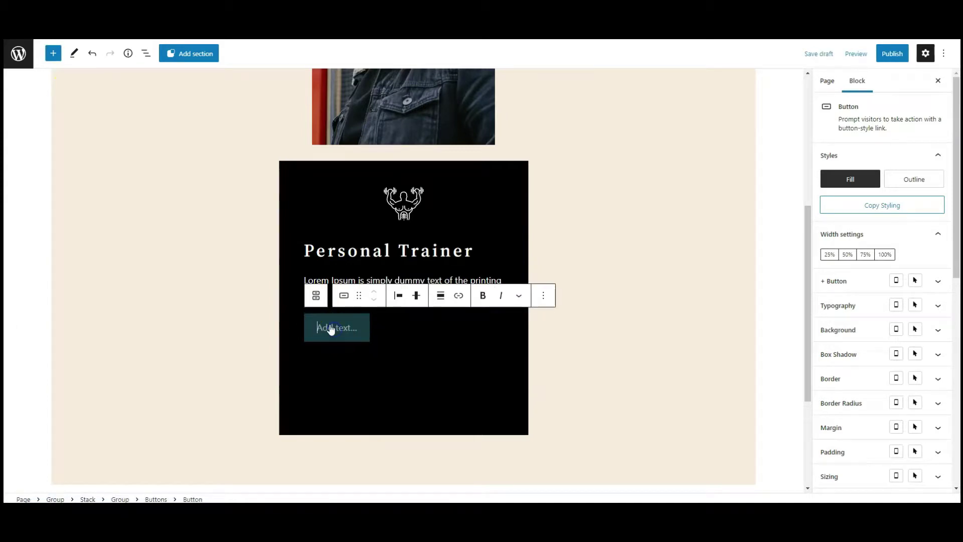
text(READ MORE)
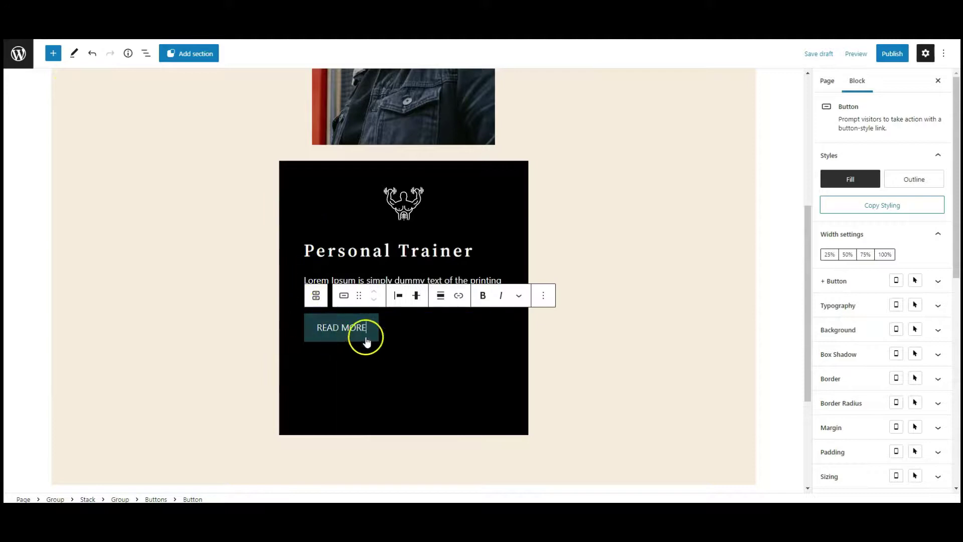
Centre the READ MORE button horizontally within the card.
click(403, 329)
click(399, 296)
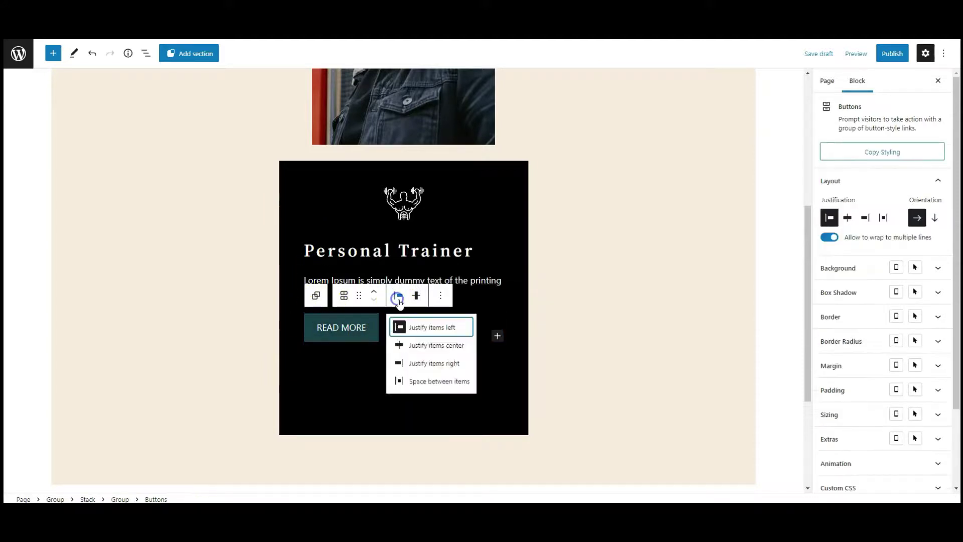
click(412, 345)
Set the button text to Regular weight, size 16 and letter spacing 3.
click(407, 336)
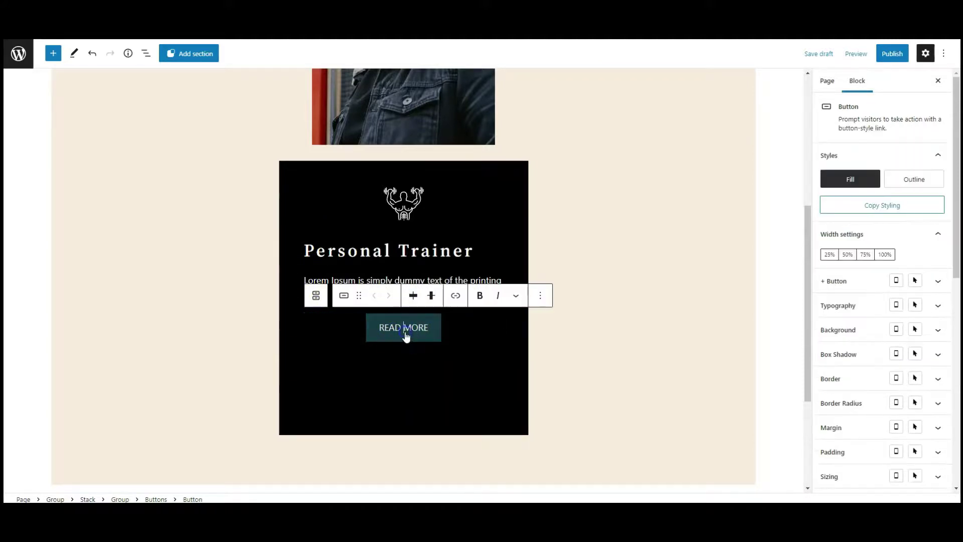
click(848, 307)
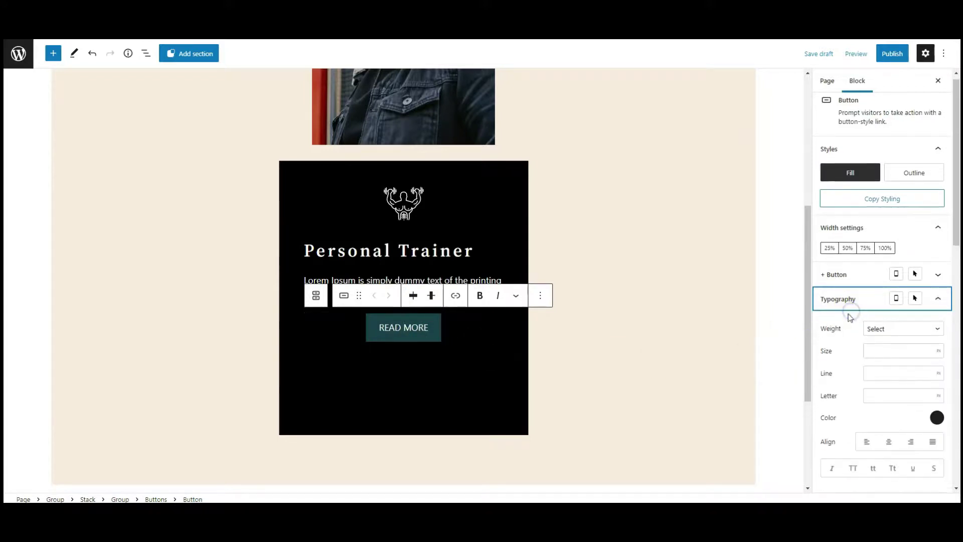
click(884, 282)
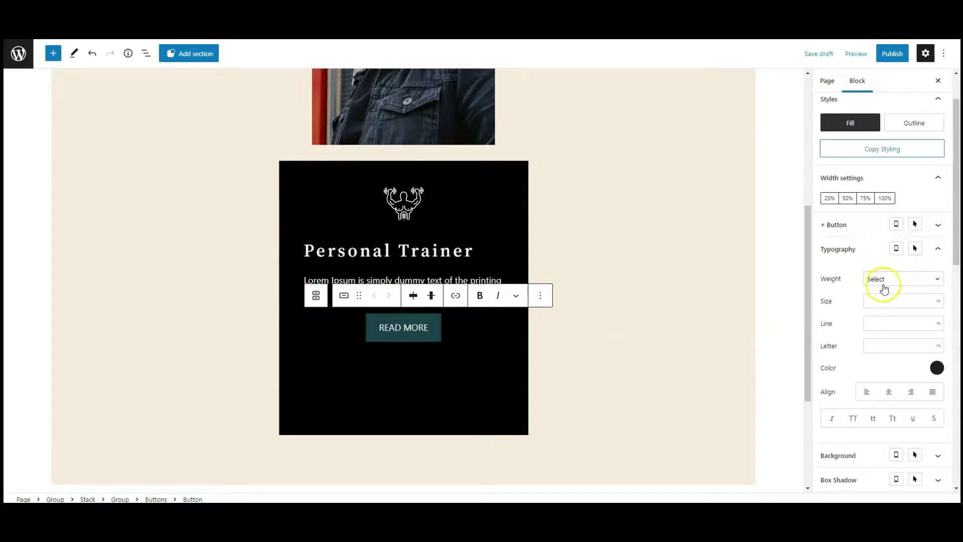
click(886, 285)
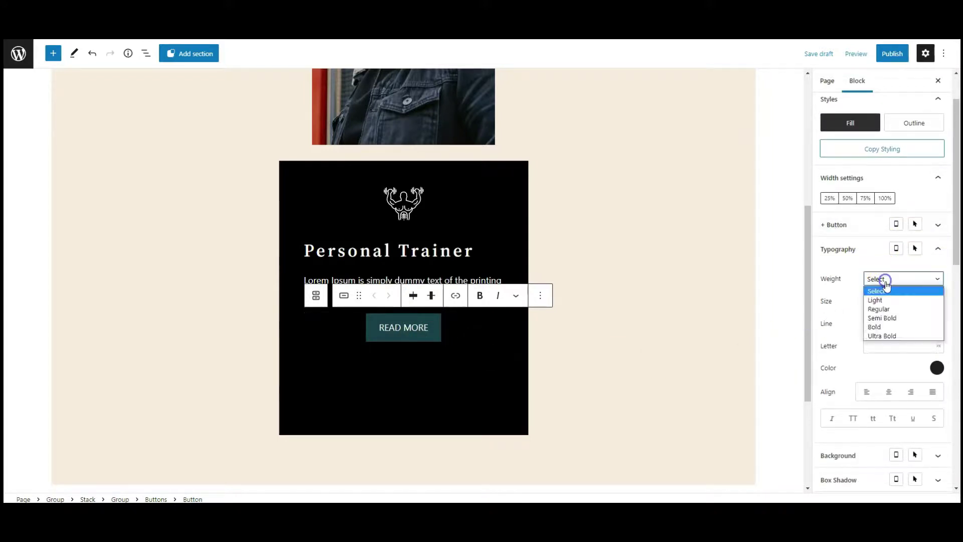
click(887, 310)
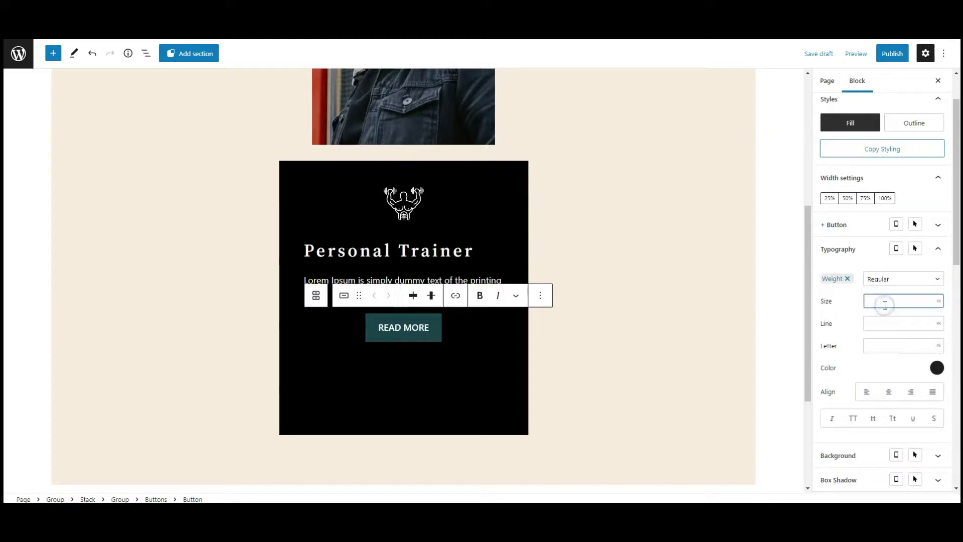
text(16)
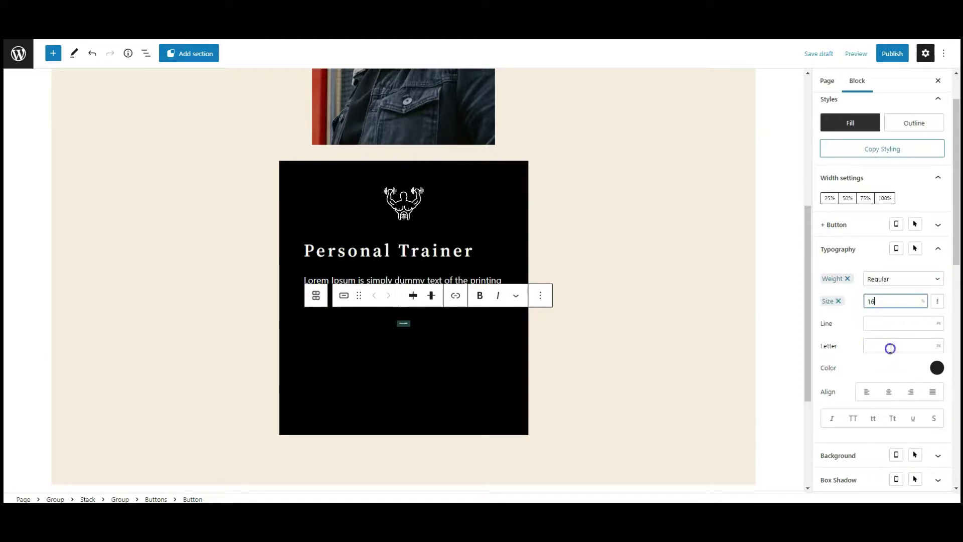
click(890, 346)
text(3)
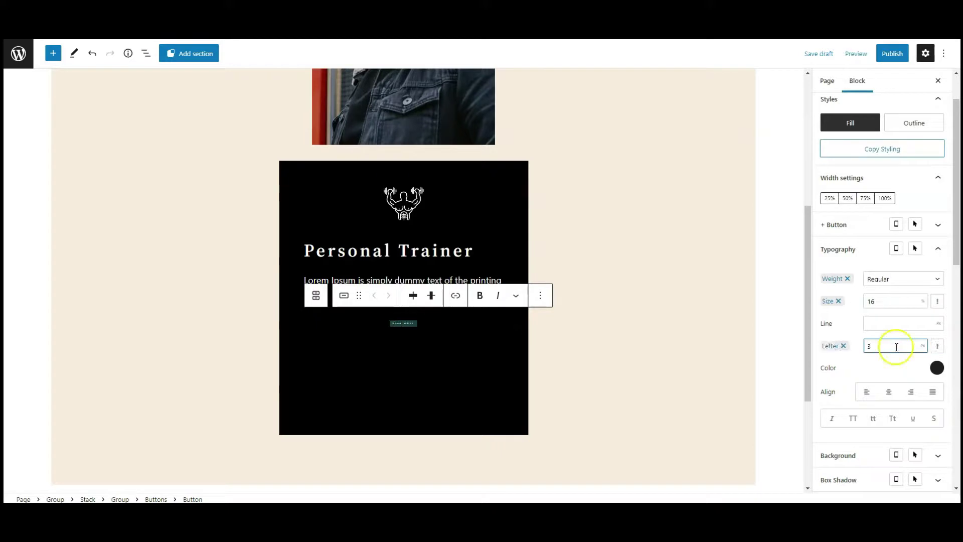
click(926, 302)
click(926, 312)
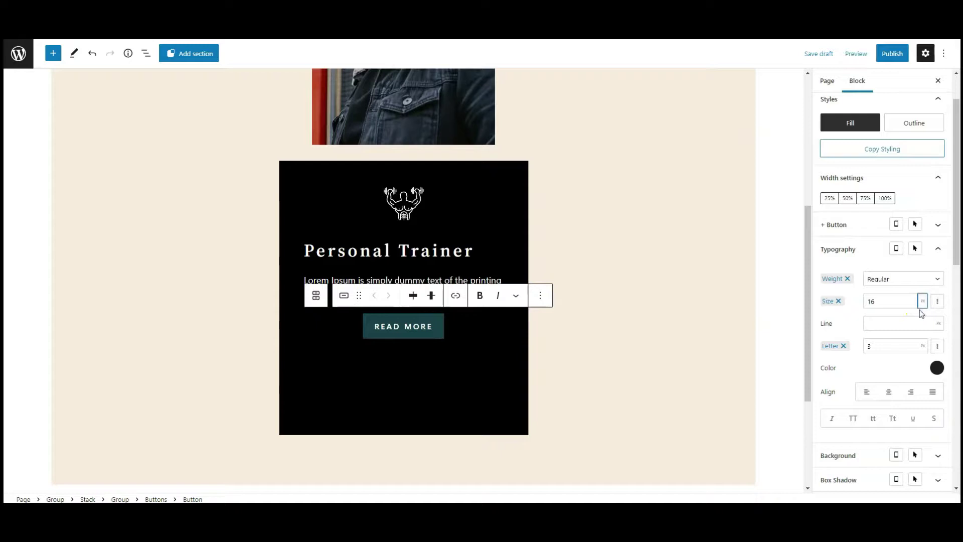
click(850, 255)
Give the button a red background by pasting a red hex value over 000000.
click(847, 277)
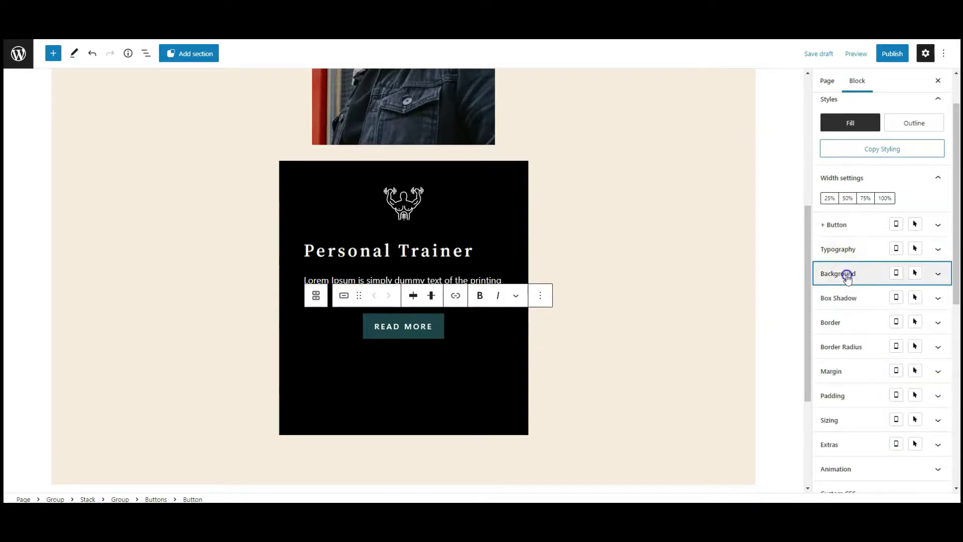
click(937, 297)
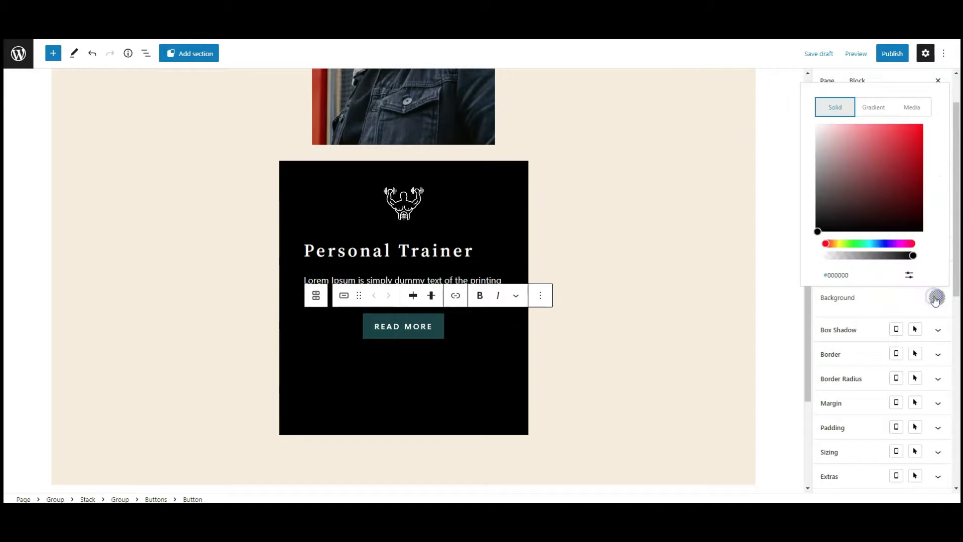
click(910, 280)
scroll(873, 241, down, 1)
double_click(851, 245)
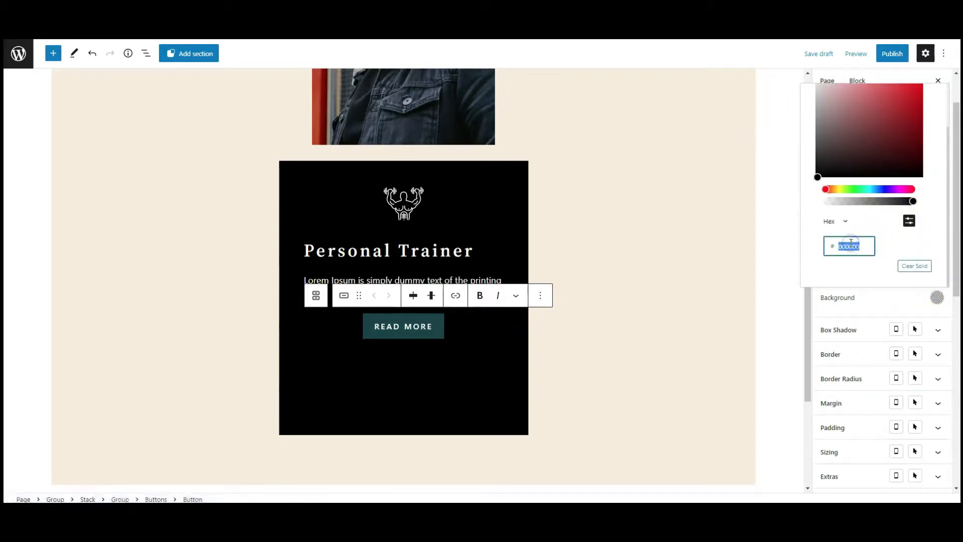
key(ctrl+v)
click(935, 299)
click(859, 279)
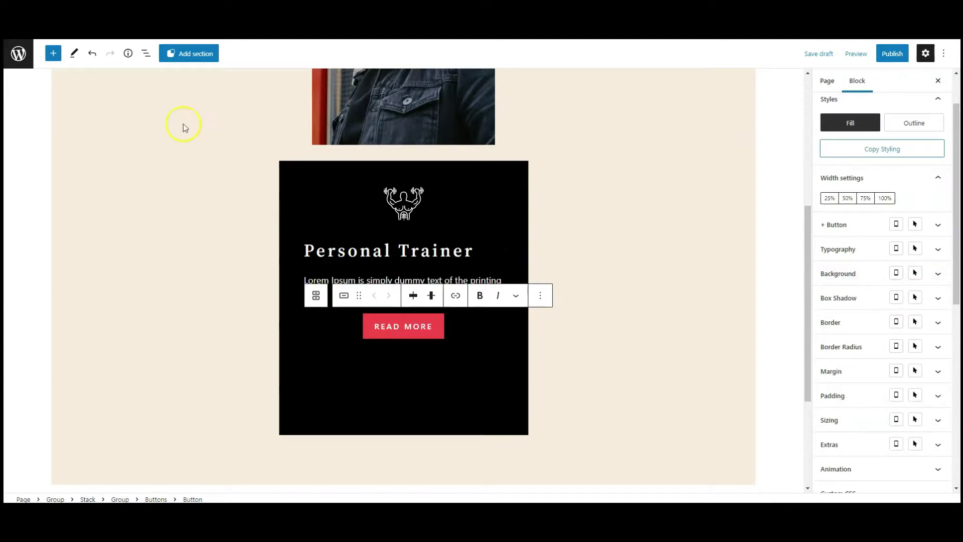
Add the CSS class hover-box to the image-and-card Stack, then publish the page.
click(146, 54)
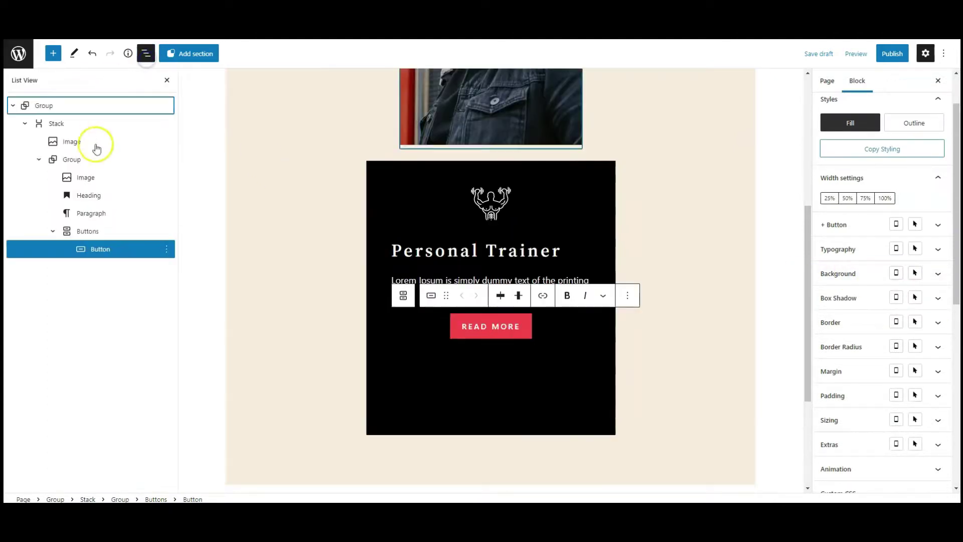
click(56, 125)
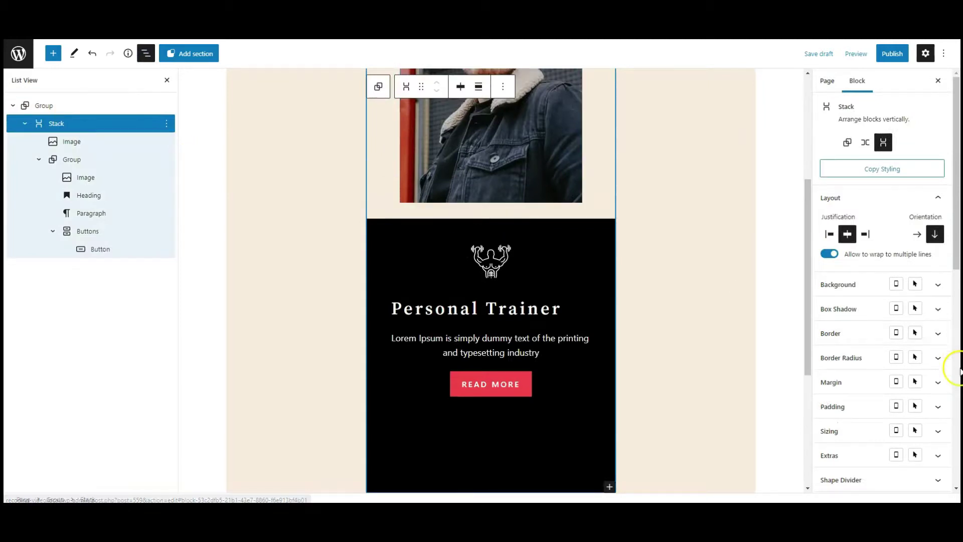
scroll(916, 430, down, 3)
scroll(916, 430, down, 5)
click(865, 480)
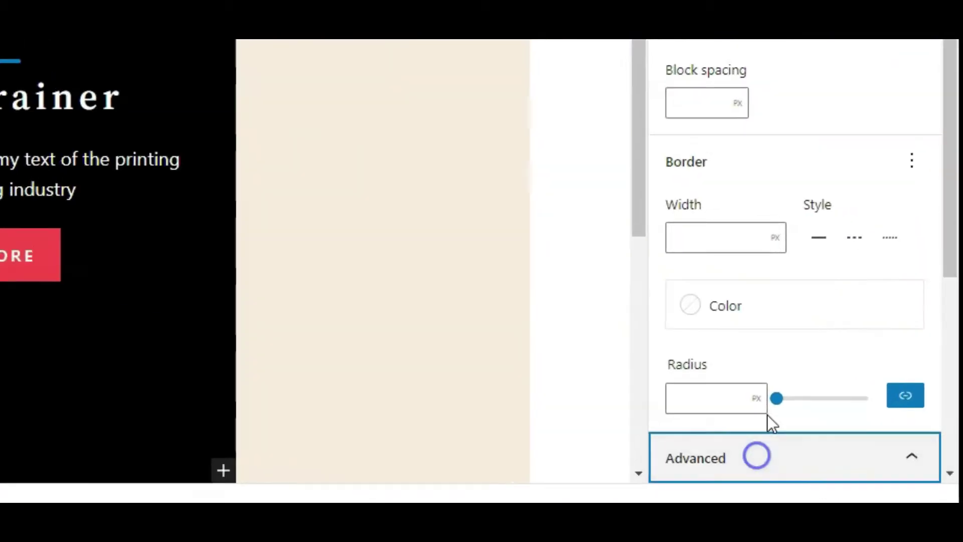
click(697, 260)
text(hover-box)
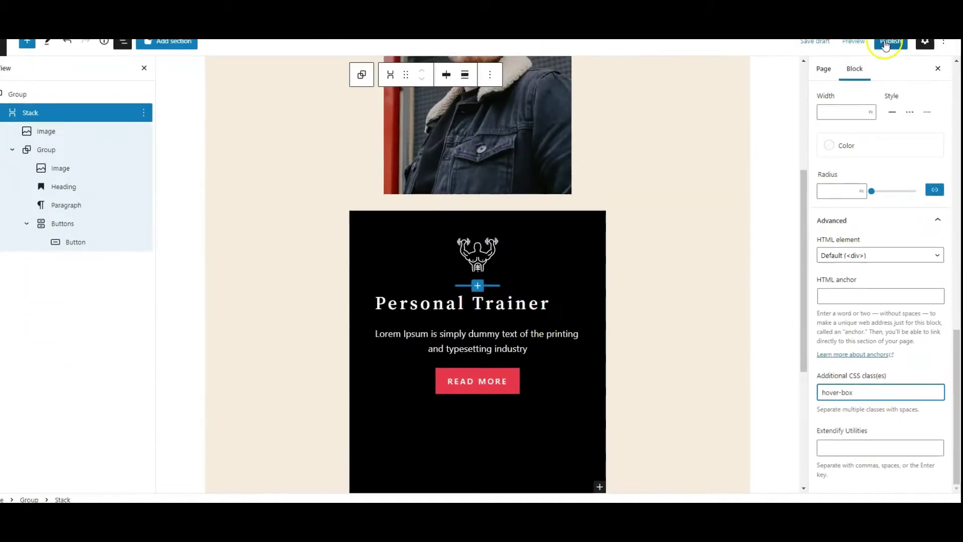
click(892, 53)
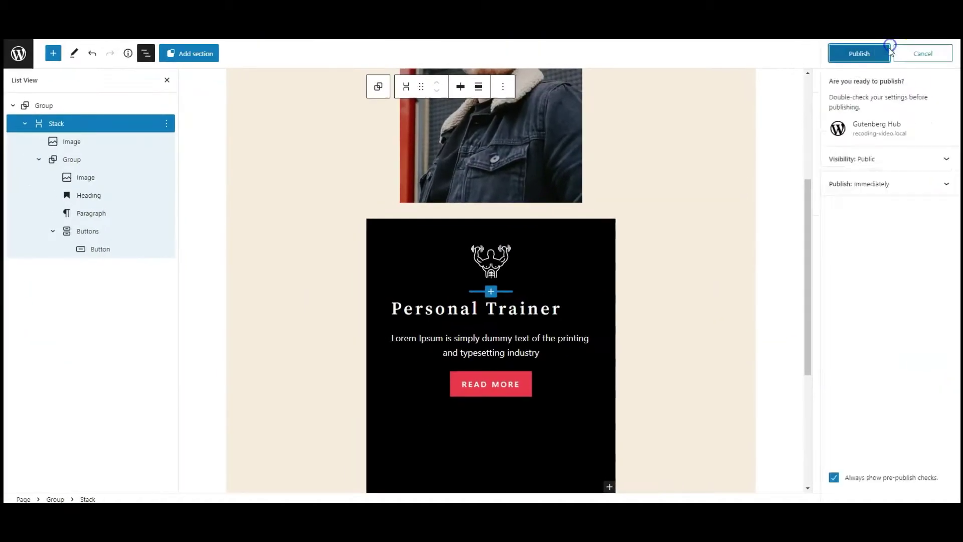
click(849, 50)
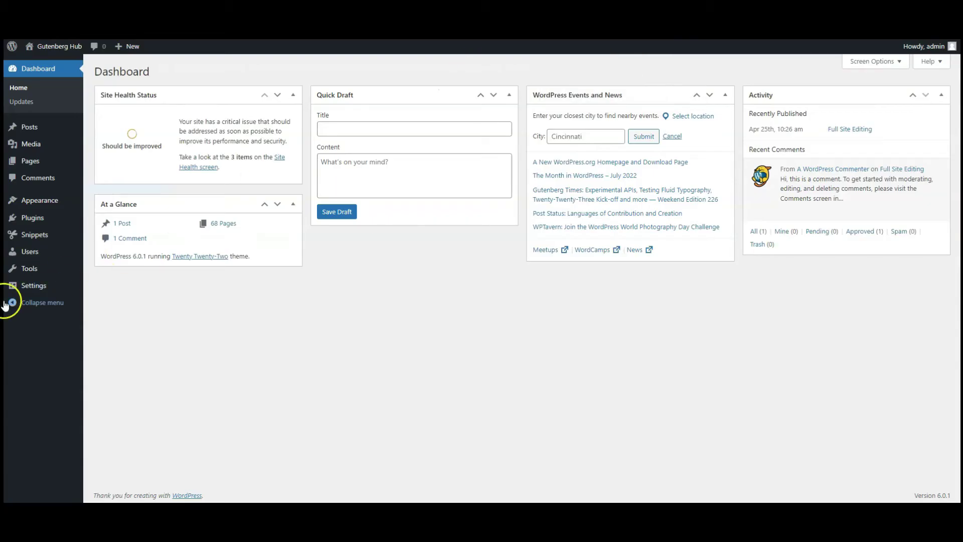
Paste the hover-box CSS rules into Global CSS on Editor Plus's Advanced tab.
mouse_move(18, 287)
click(135, 393)
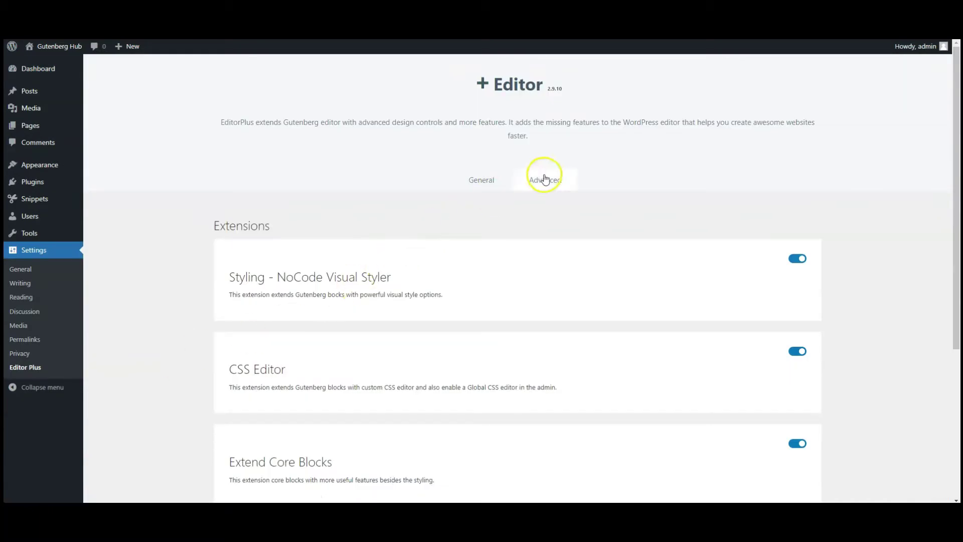
click(546, 183)
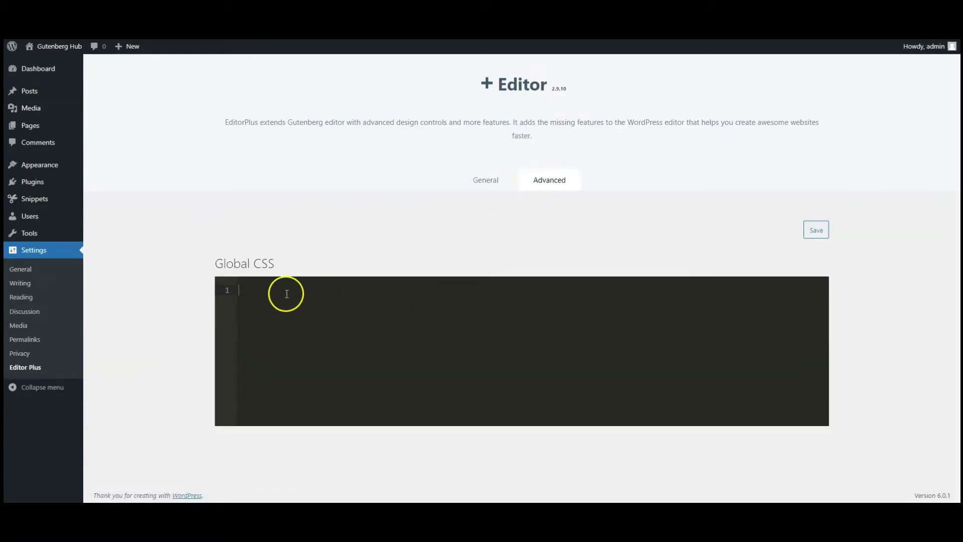
key(ctrl+v)
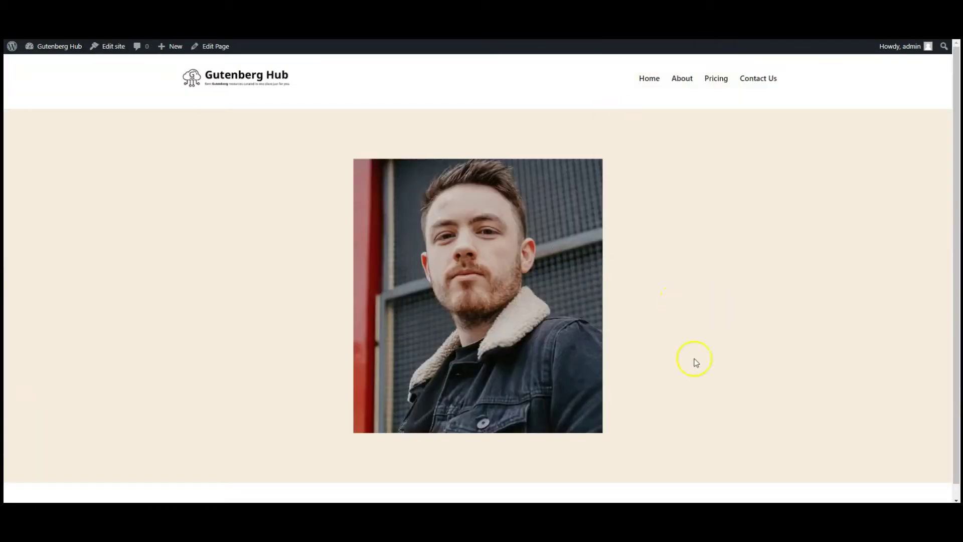
Check on the live page that the black Personal Trainer card slides over the portrait on hover.
mouse_move(576, 348)
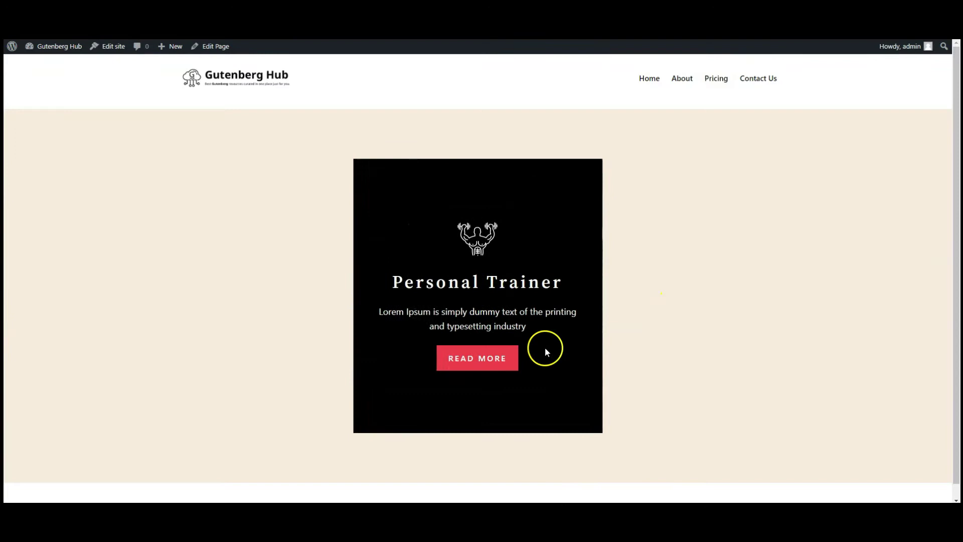